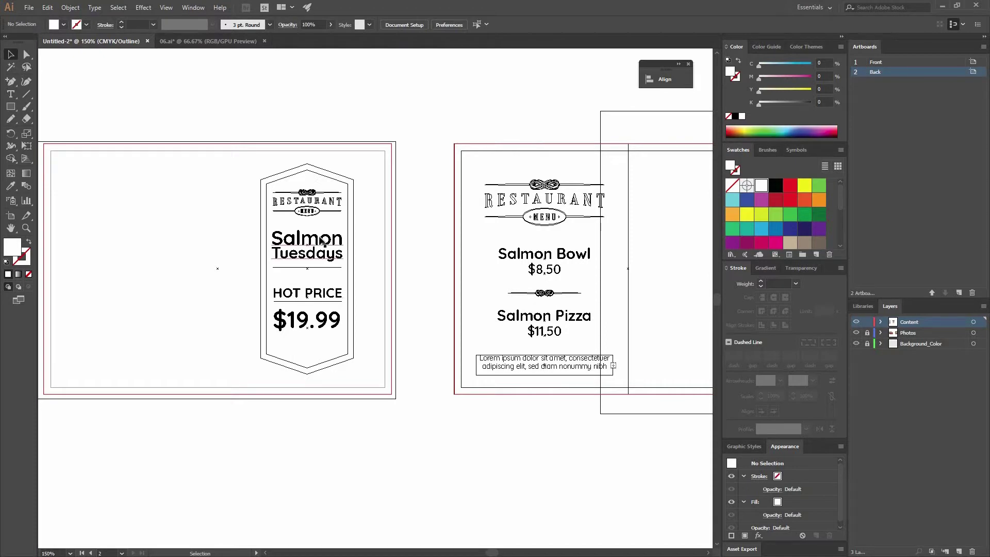
Convert the grouped "Salmon Tuesdays" and "HOT PRICE $19.99" text on the front design to outlines and check it in Outline view.
key("ctrl+plus")
key("ctrl+plus")
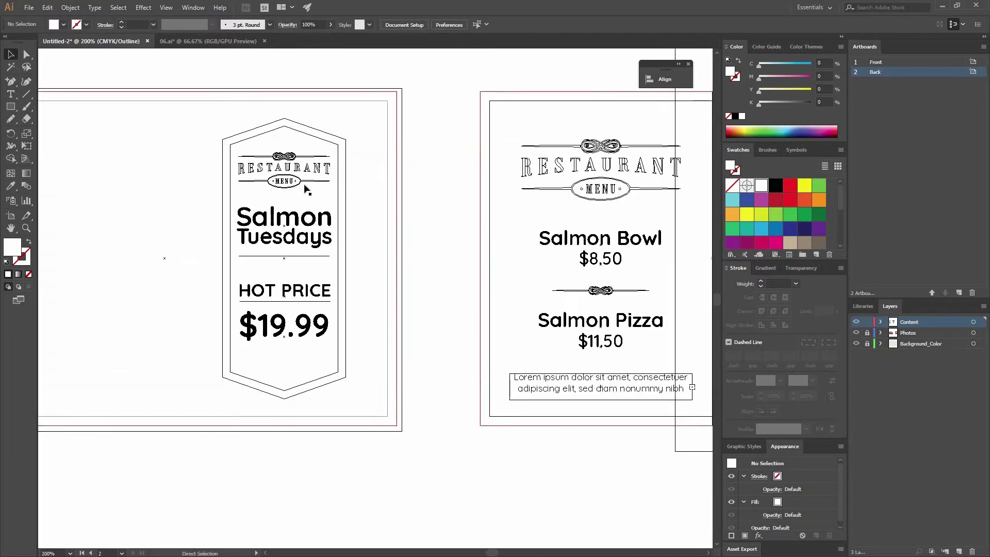
scroll(380, 225, "up", 2)
scroll(381, 225, "left", 4)
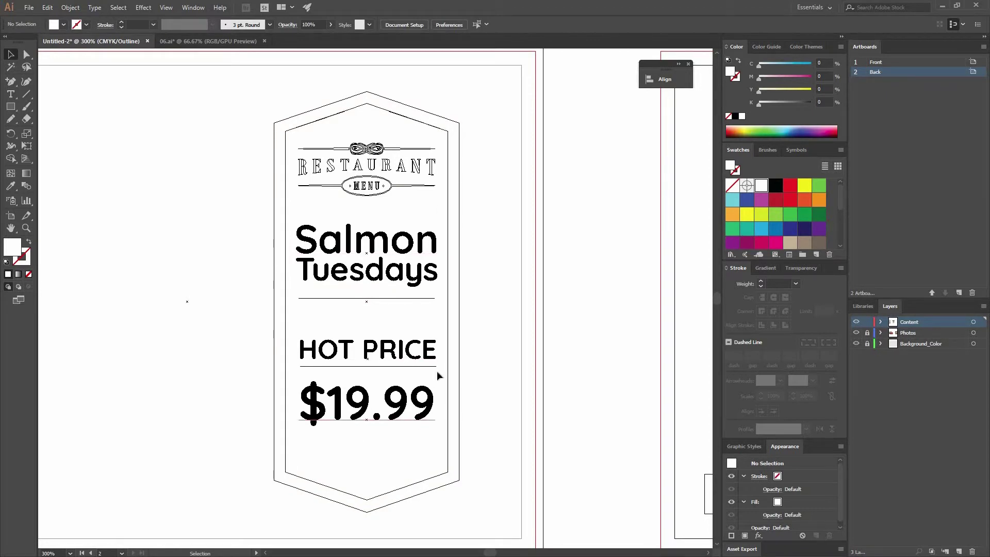
key("a")
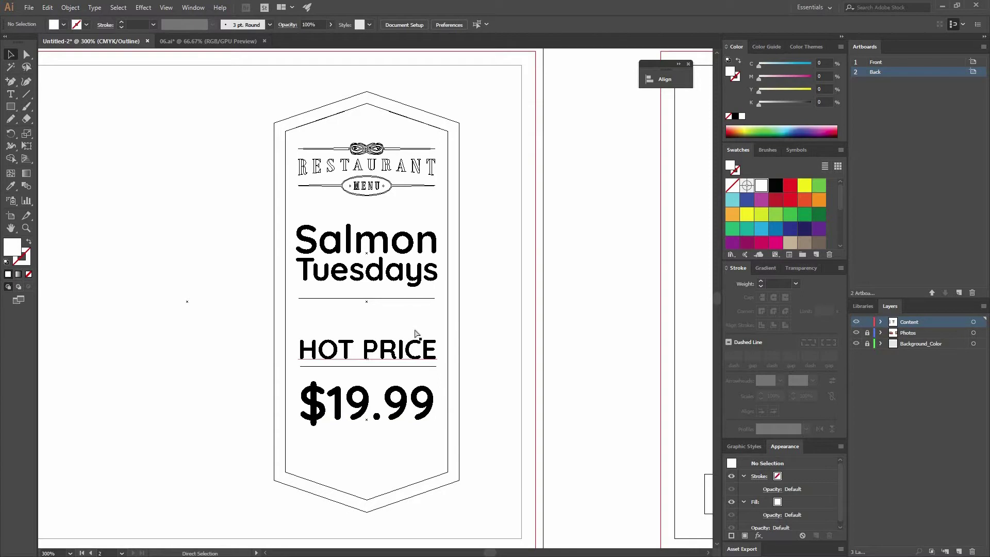
key("ctrl+y")
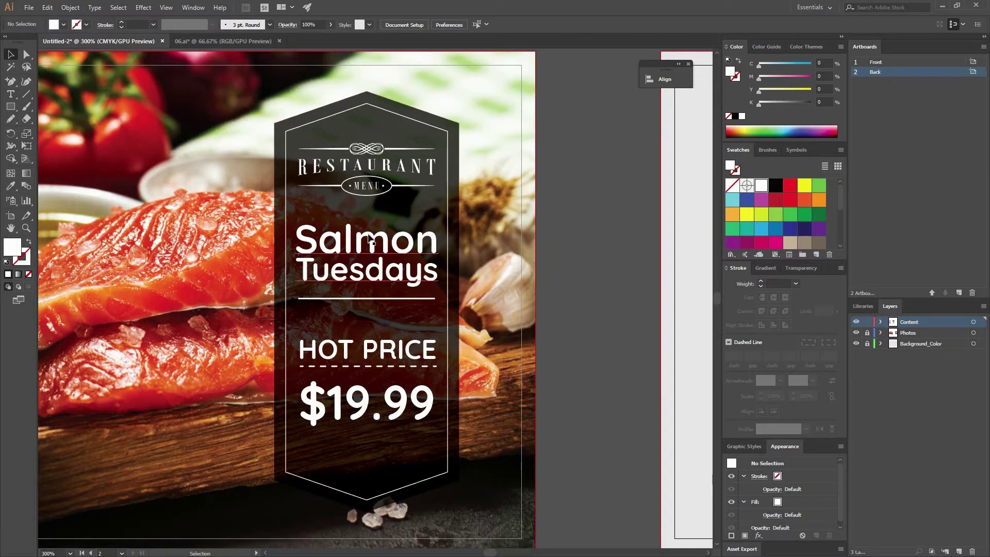
double_click(382, 249)
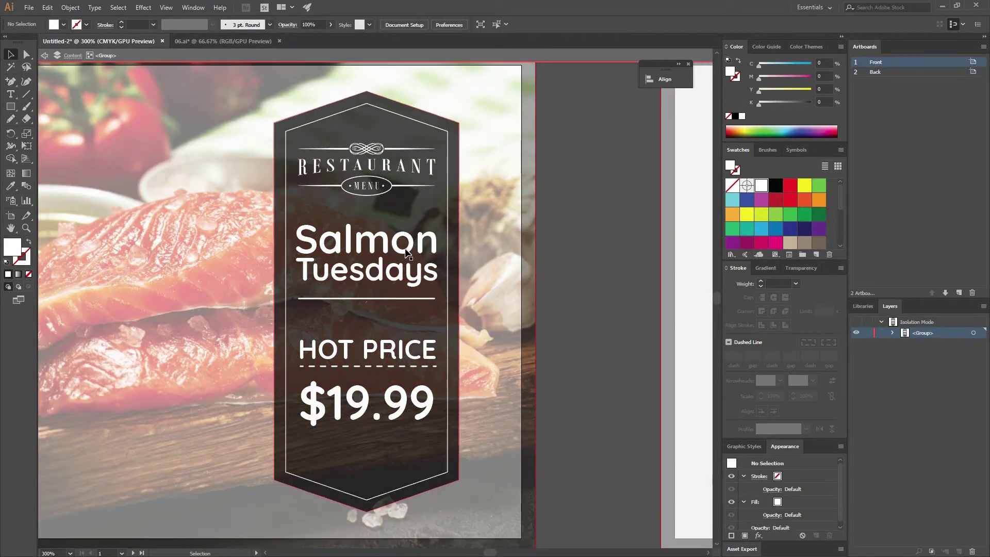
left_click(395, 345)
right_click(397, 403)
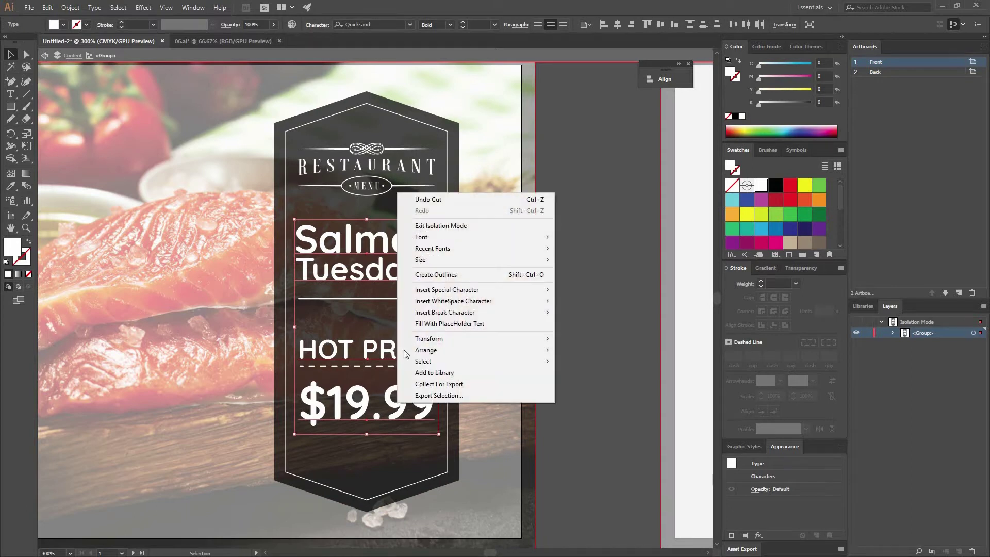
left_click(478, 275)
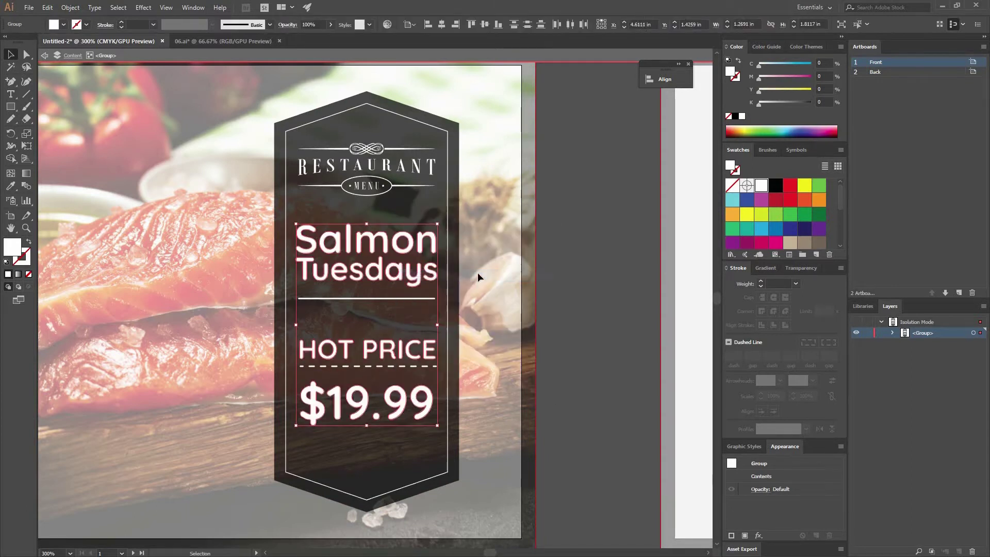
left_click(474, 268)
key("ctrl+minus")
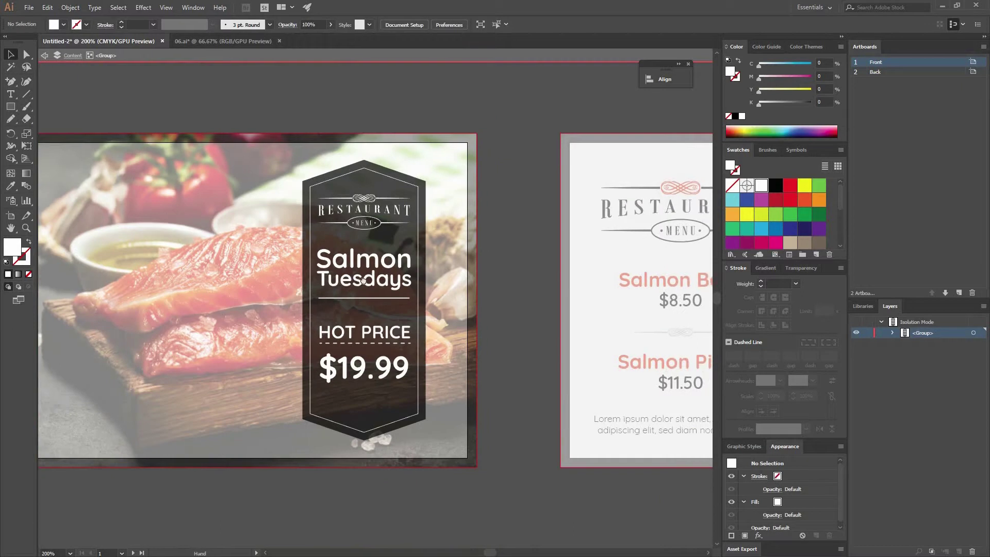
key("ctrl+y")
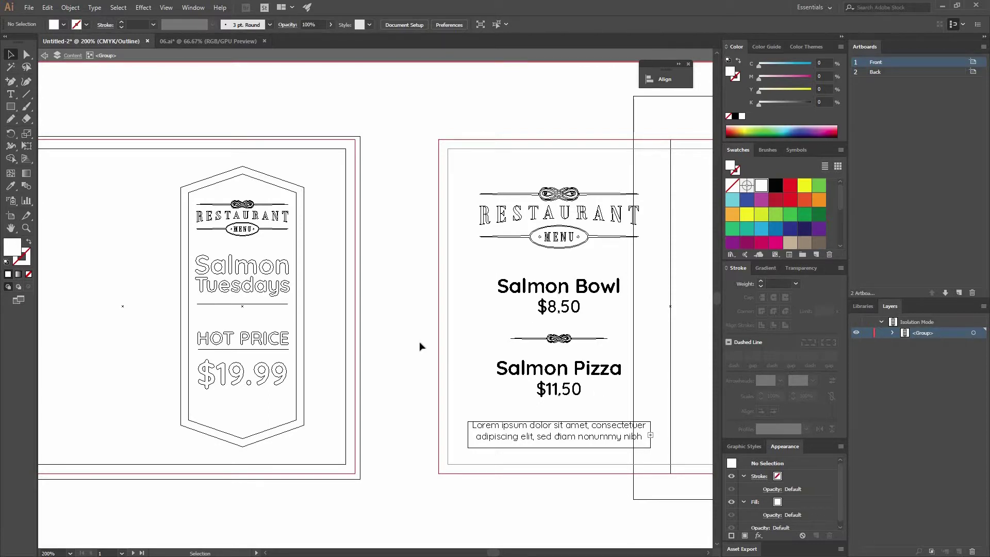
key("ctrl+y")
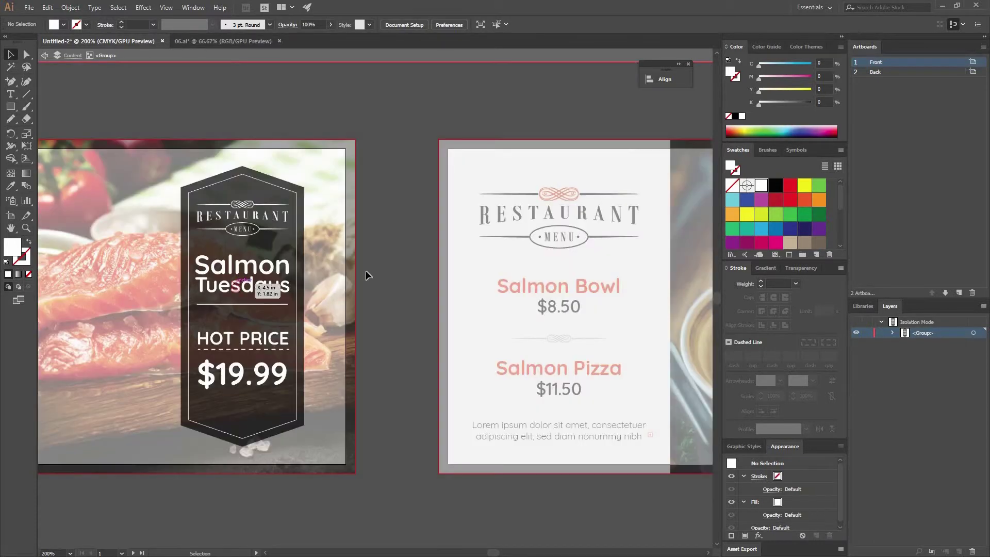
Convert the "Salmon Bowl" heading and its $8.50 price on the back design to outlines.
double_click(429, 298)
left_click_drag(606, 303, 348, 305)
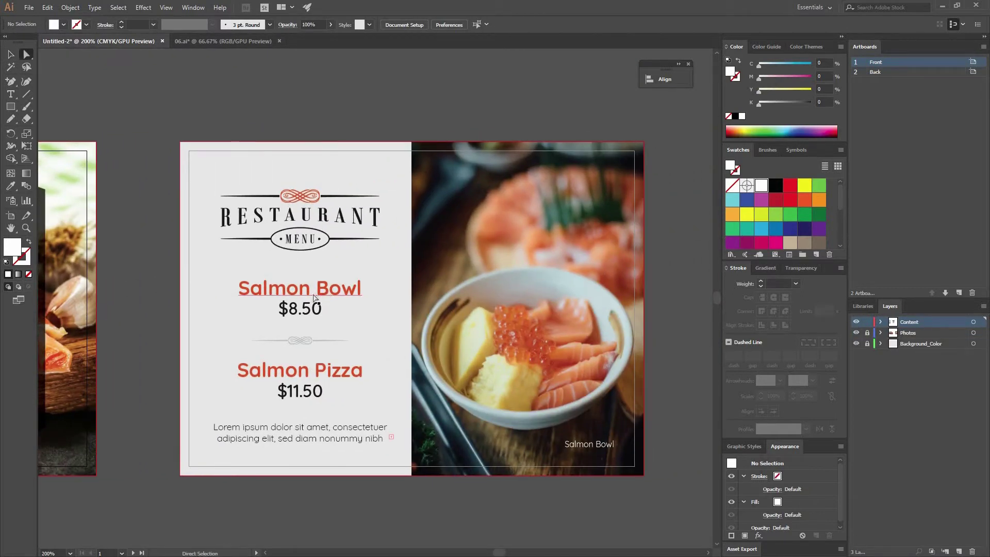
double_click(291, 292)
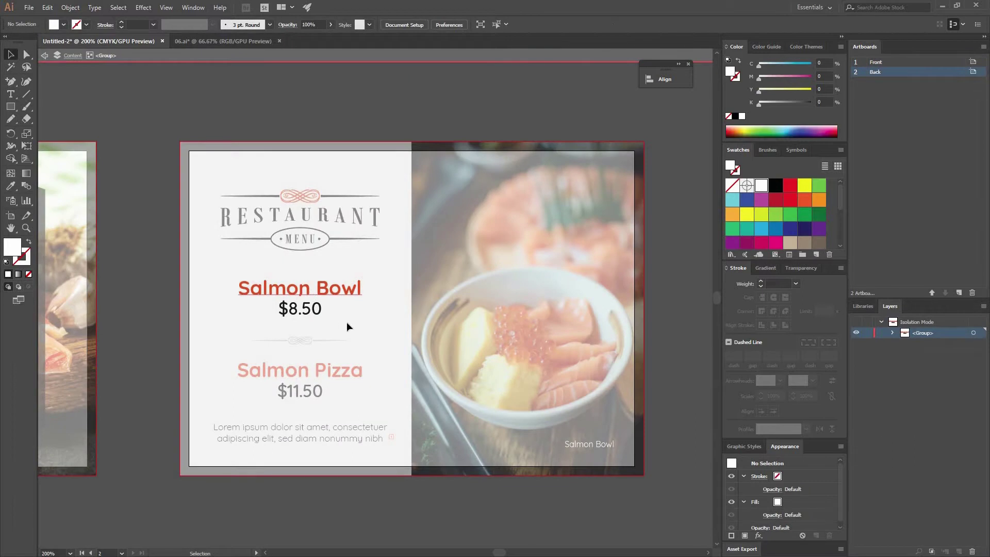
left_click(326, 298)
right_click(325, 299)
left_click(374, 382)
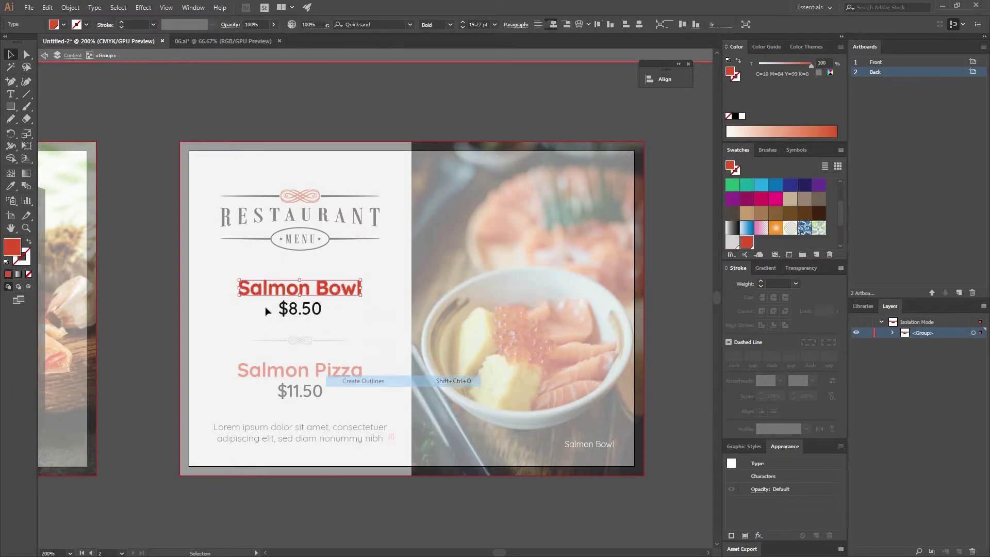
right_click(300, 308)
left_click(360, 339)
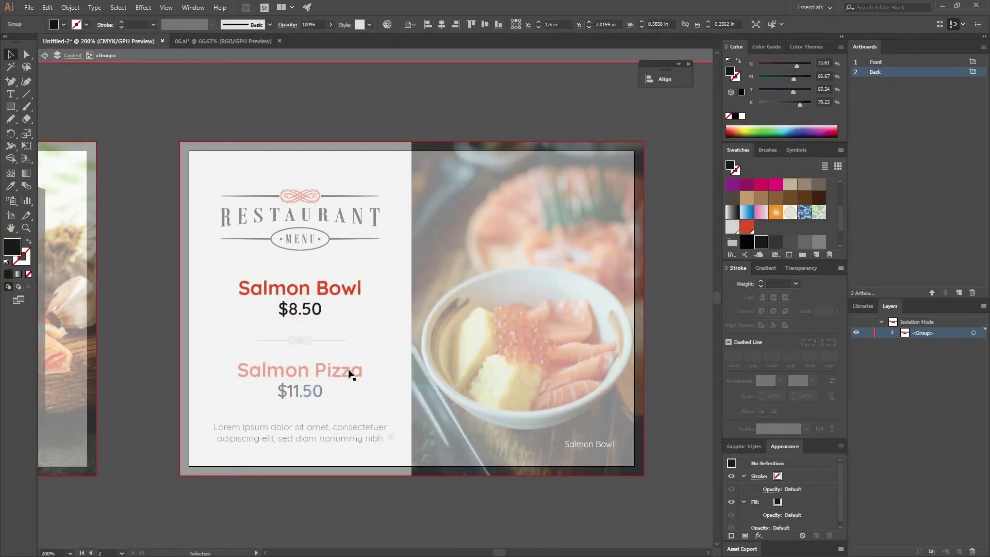
Convert the "Salmon Pizza" heading and its $11.50 price to outlines.
left_click(324, 370)
double_click(343, 369)
left_click(342, 369)
right_click(344, 369)
left_click(382, 242)
right_click(303, 390)
key("Escape")
left_click(298, 395)
right_click(308, 394)
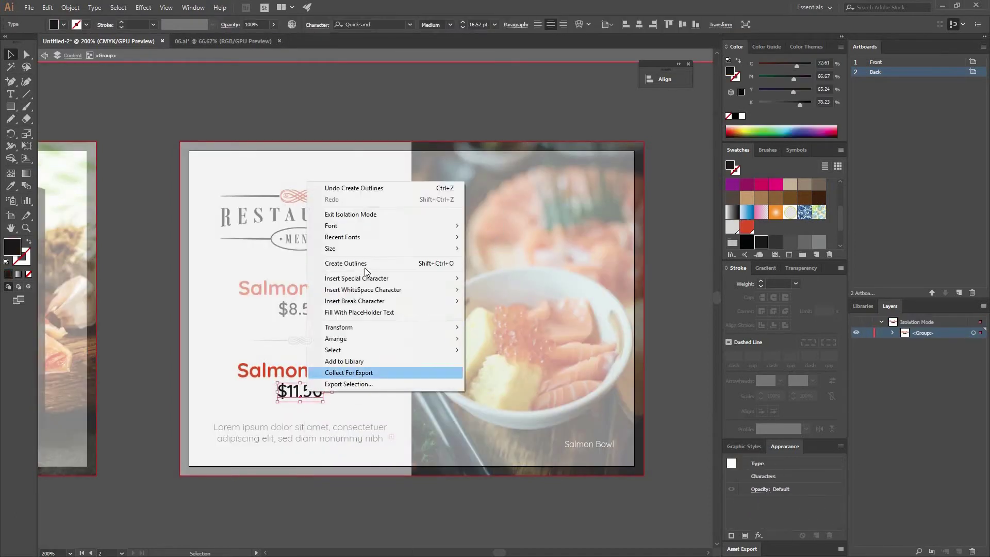
left_click(350, 263)
Convert the lorem ipsum paragraph and the "Salmon Bowl" photo caption to outlines, and check both artboards in Outline view.
double_click(355, 429)
right_click(367, 429)
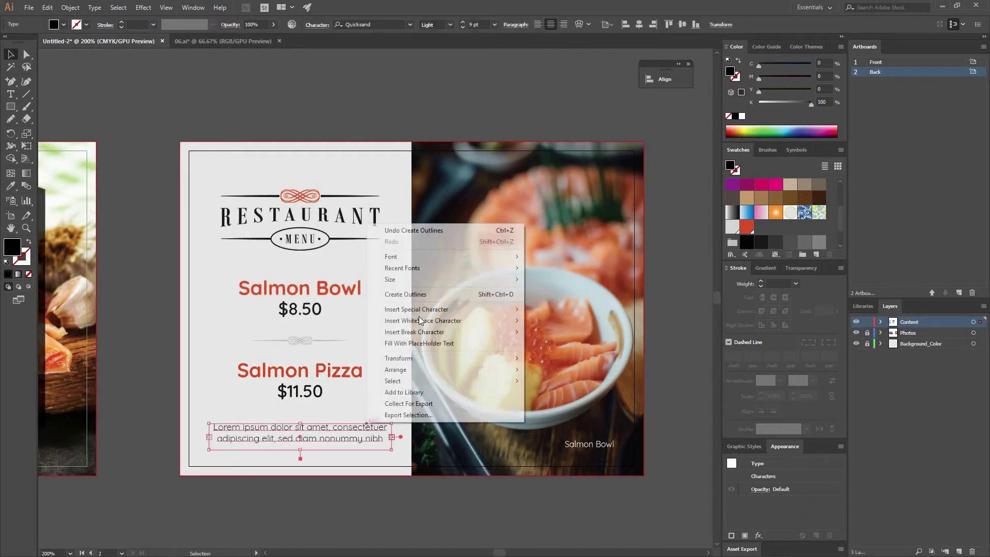
left_click(405, 294)
left_click(593, 444)
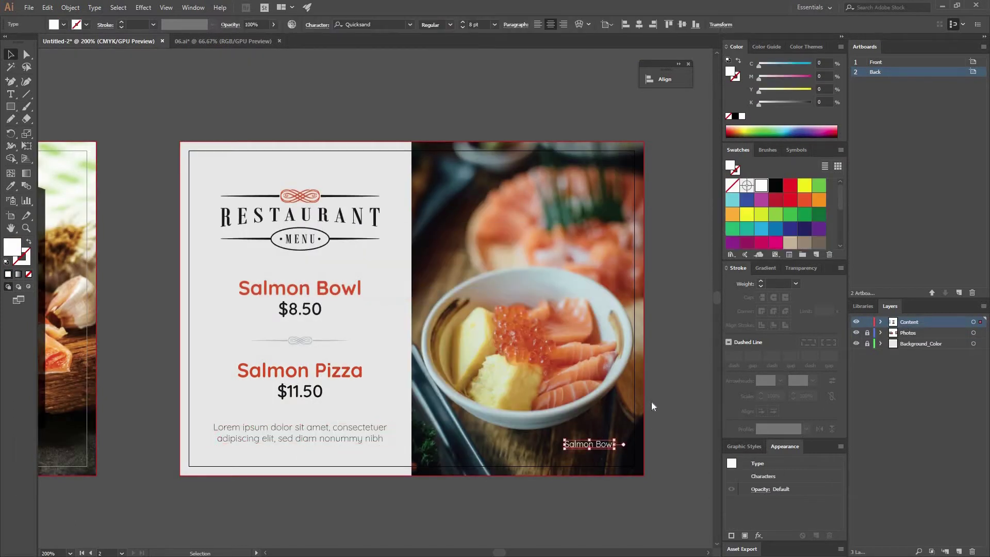
right_click(600, 445)
left_click(639, 315)
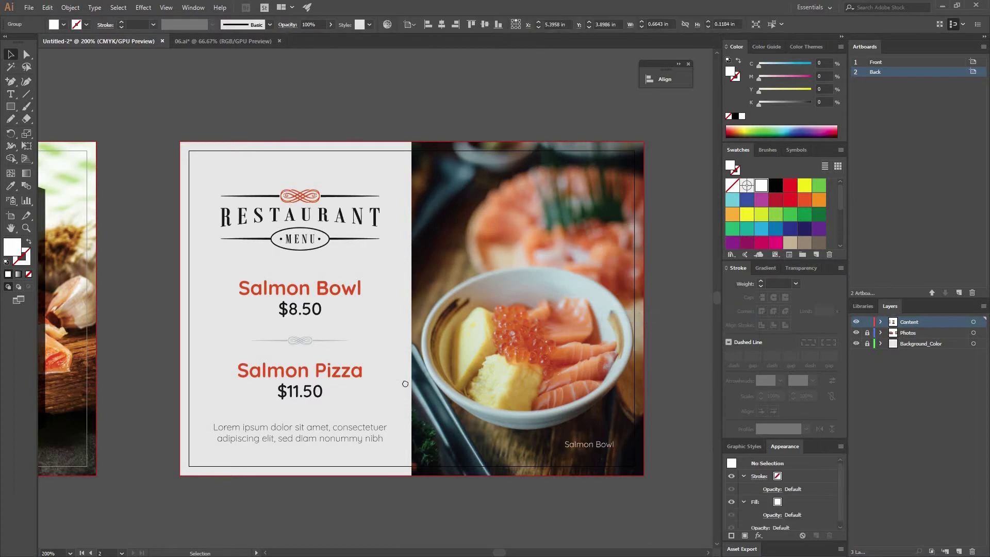
left_click_drag(254, 383, 398, 373)
key("ctrl+minus")
key("ctrl+minus")
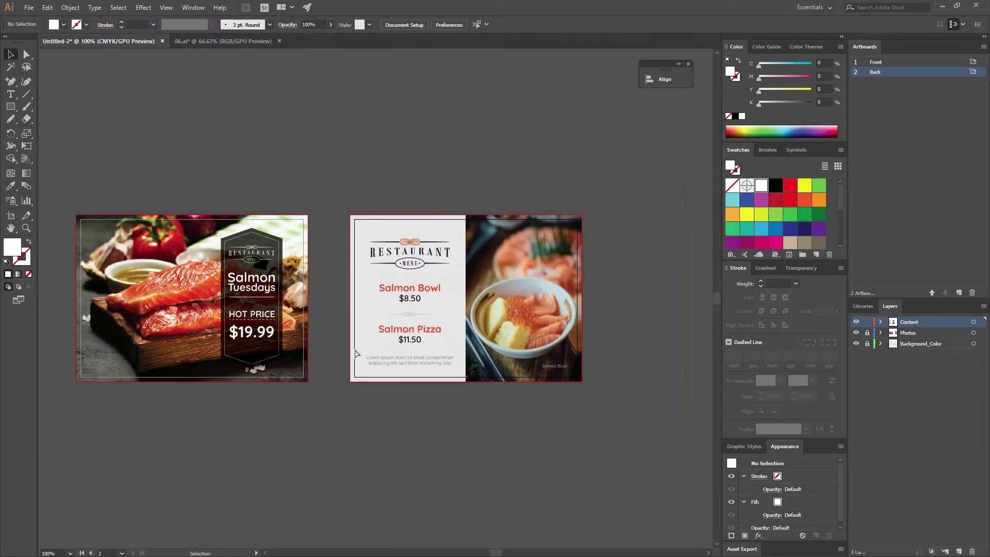
key("ctrl+y")
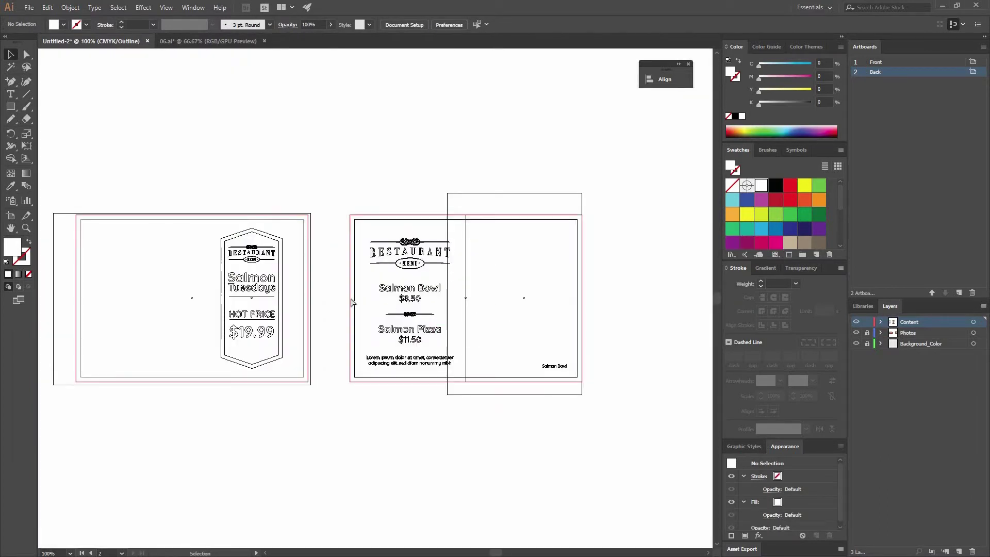
key("ctrl+y")
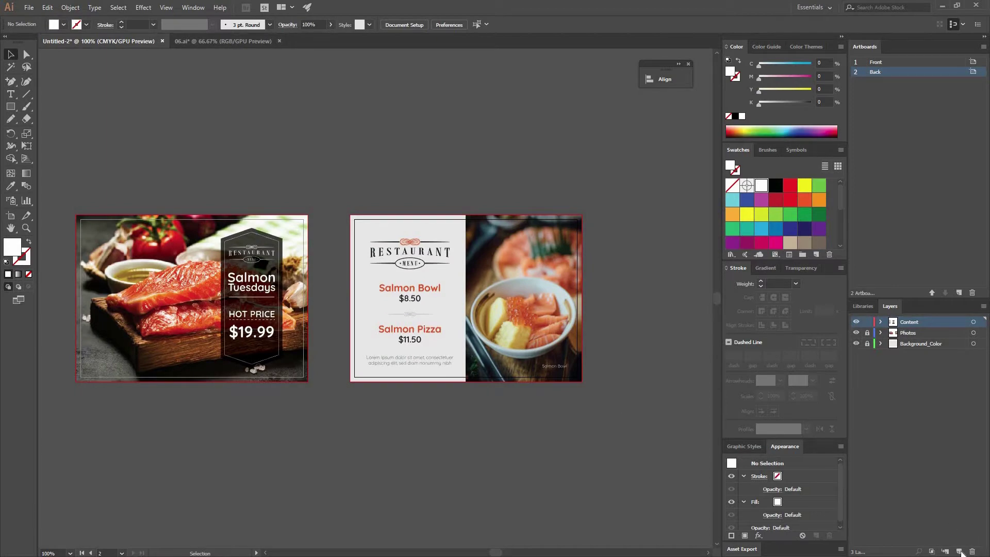
Add a new layer above Content and name it PRINT_MARKS.
key("ctrl+l")
double_click(909, 321)
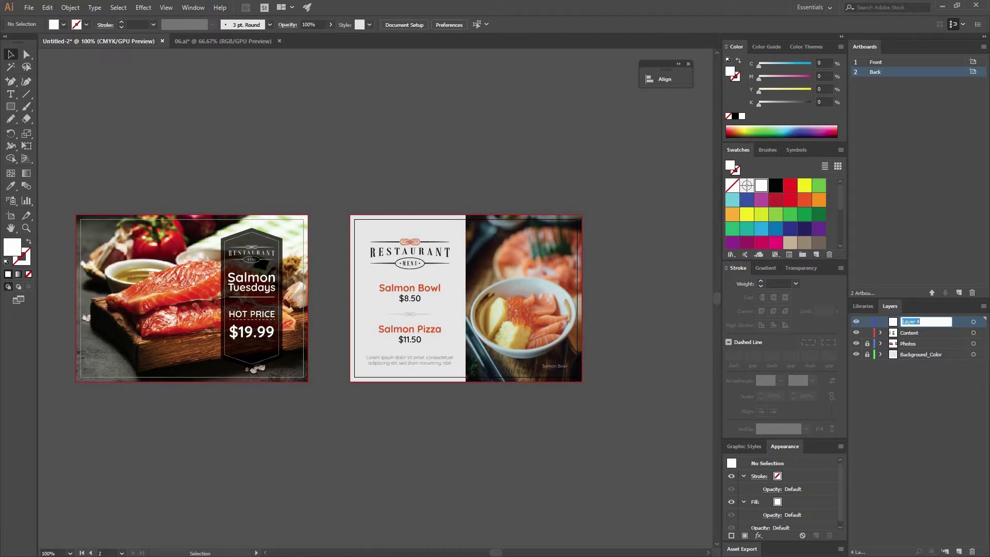
type("Pr")
key("Return")
Draw a 6 x 4.25 in rectangle exactly covering the Back artboard on the PRINT_MARKS layer.
key("ctrl+equal")
scroll(508, 159, "right", 3)
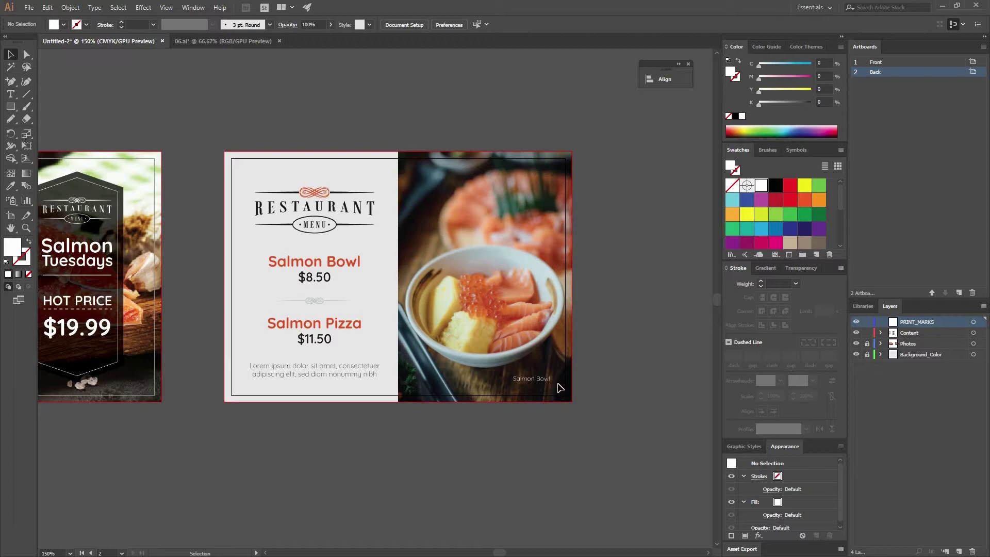
left_click(197, 175)
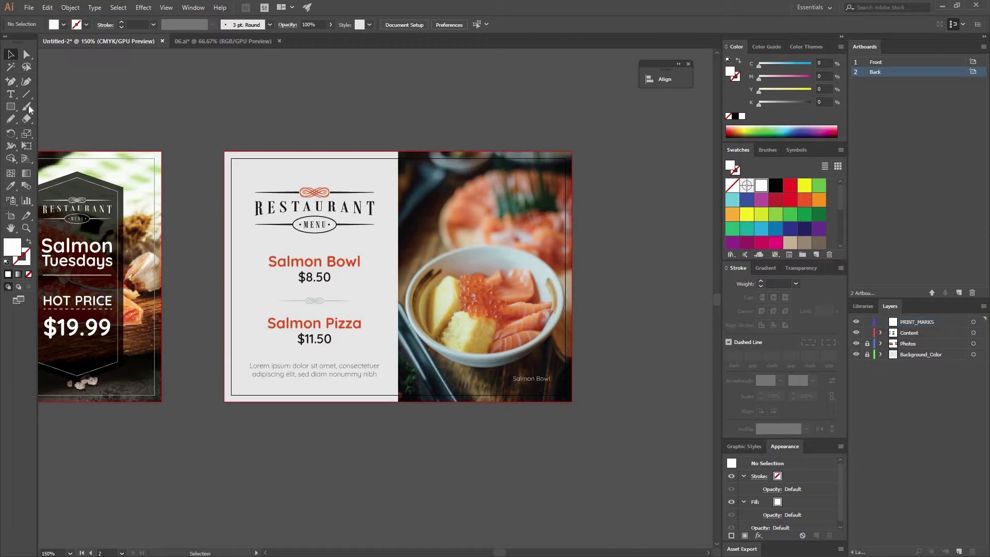
left_click(10, 106)
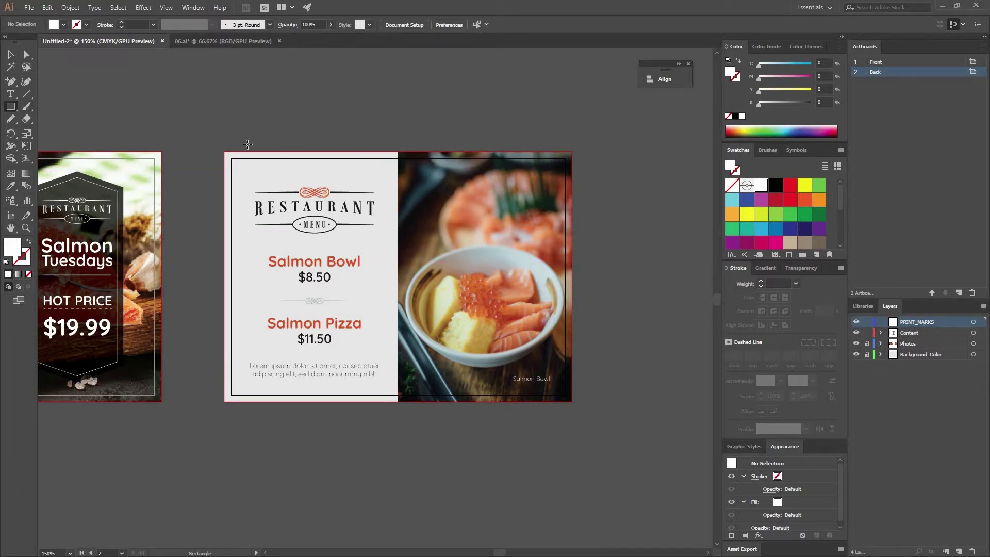
left_click_drag(231, 159, 565, 396)
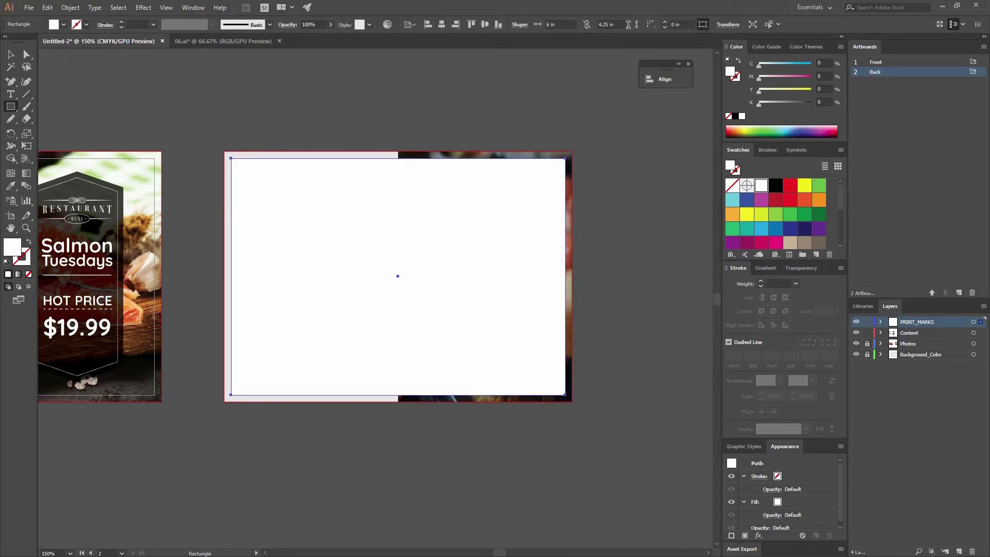
Create trim marks from the rectangle on the Back artboard.
left_click(10, 52)
left_click(68, 9)
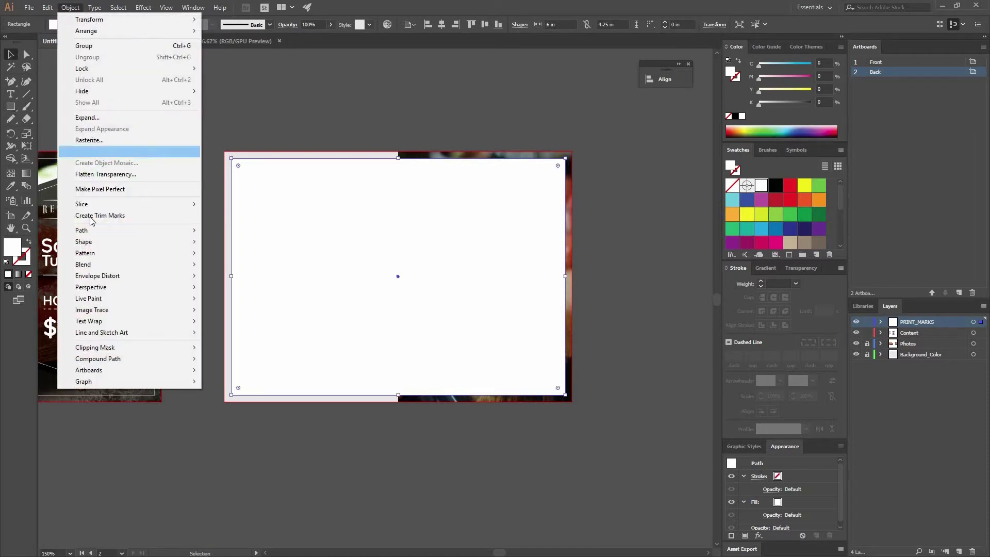
left_click(114, 215)
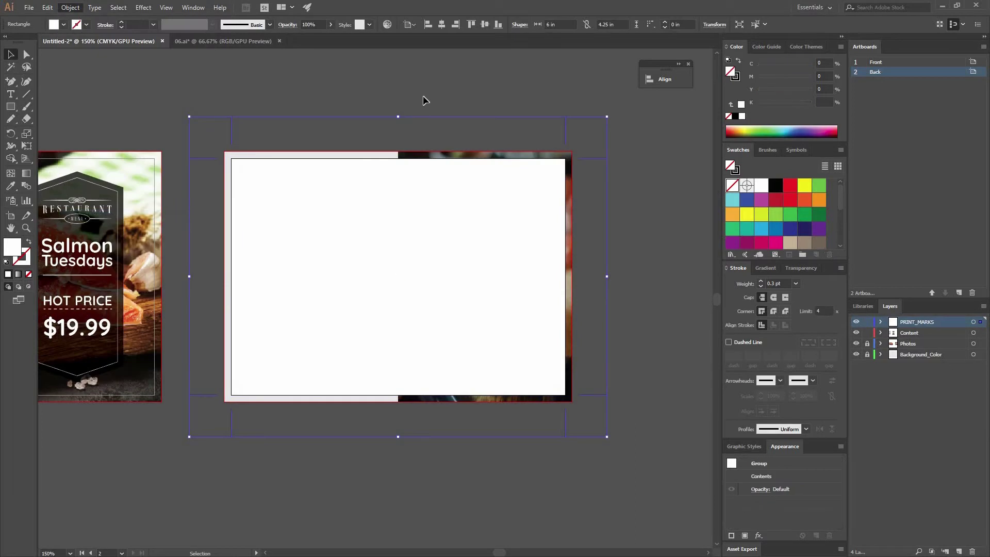
Cut the white rectangle from the Back artboard, leaving its trim marks in place.
left_click(561, 202)
key("ctrl+1")
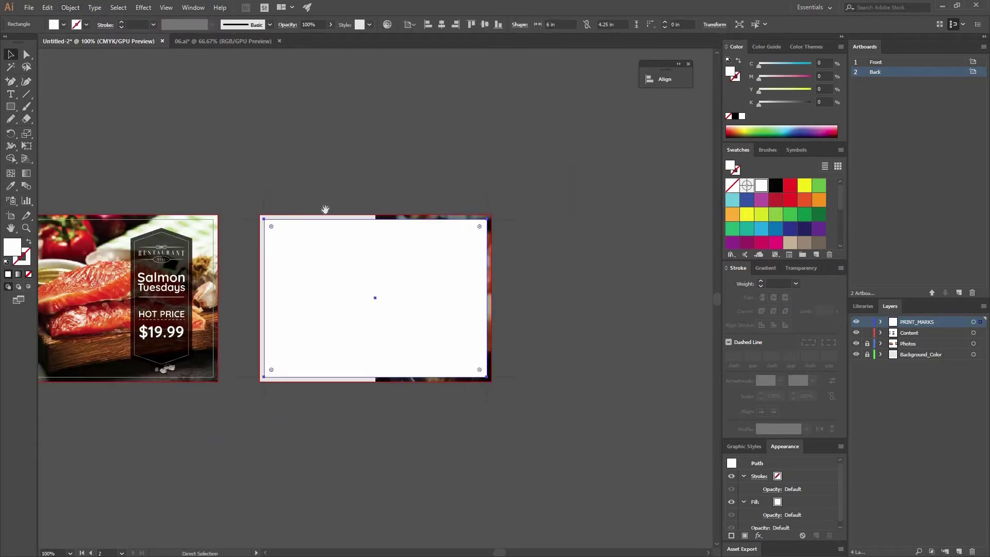
left_click(69, 7)
mouse_move(47, 7)
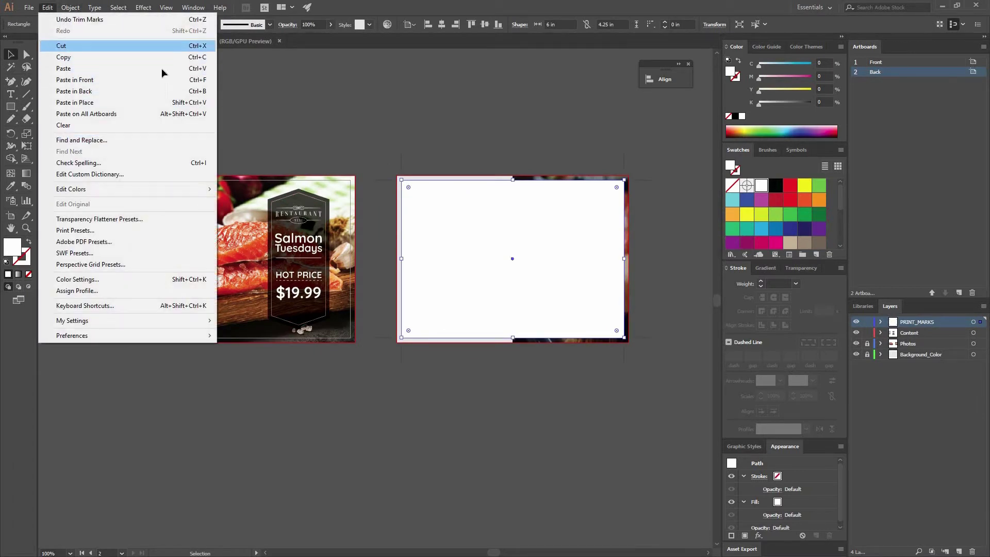
left_click(96, 47)
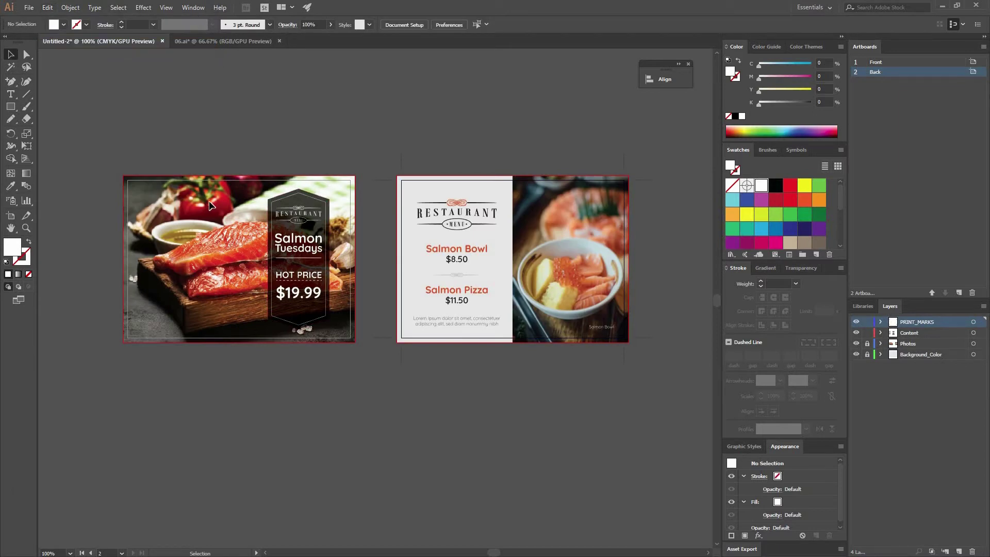
Paste the cut rectangle in place on the Front artboard.
left_click(905, 62)
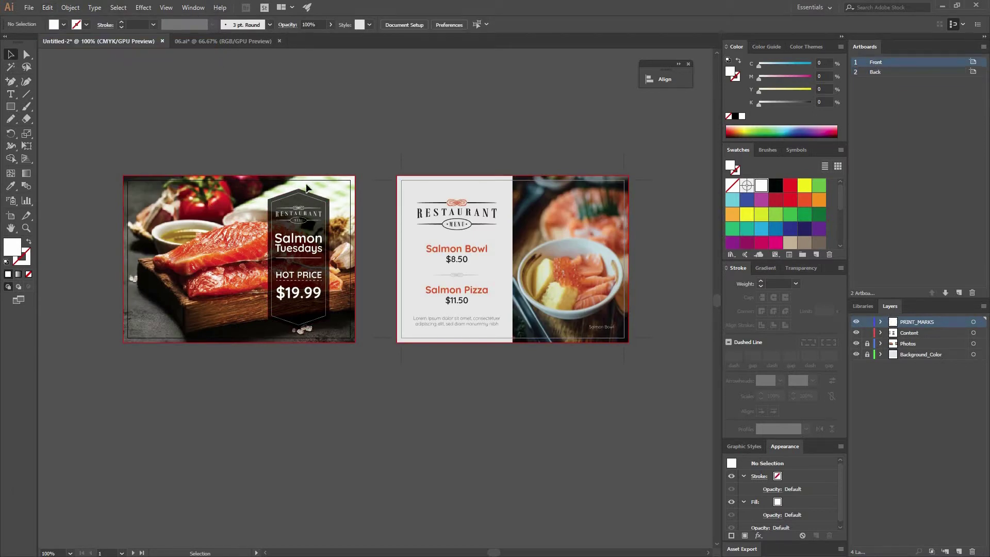
left_click(48, 8)
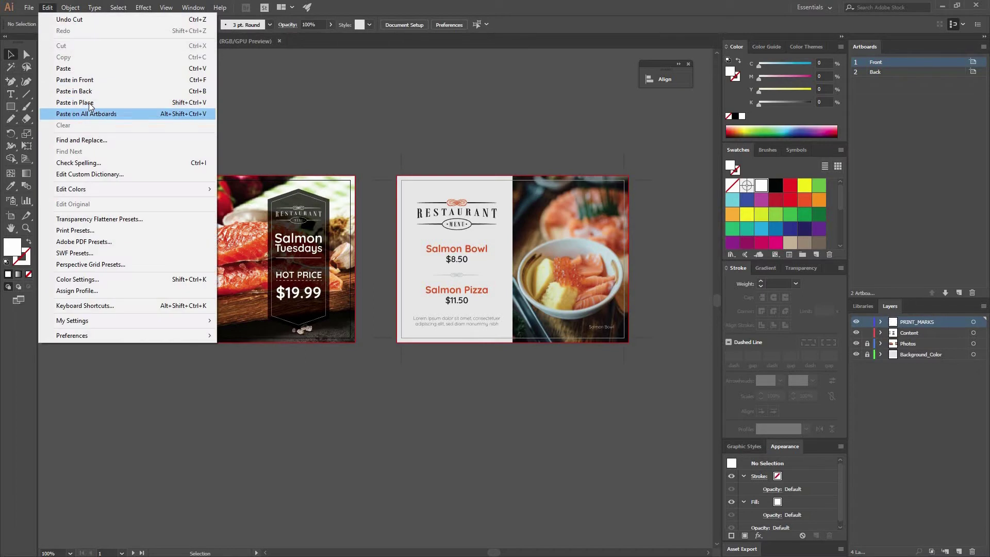
left_click(103, 102)
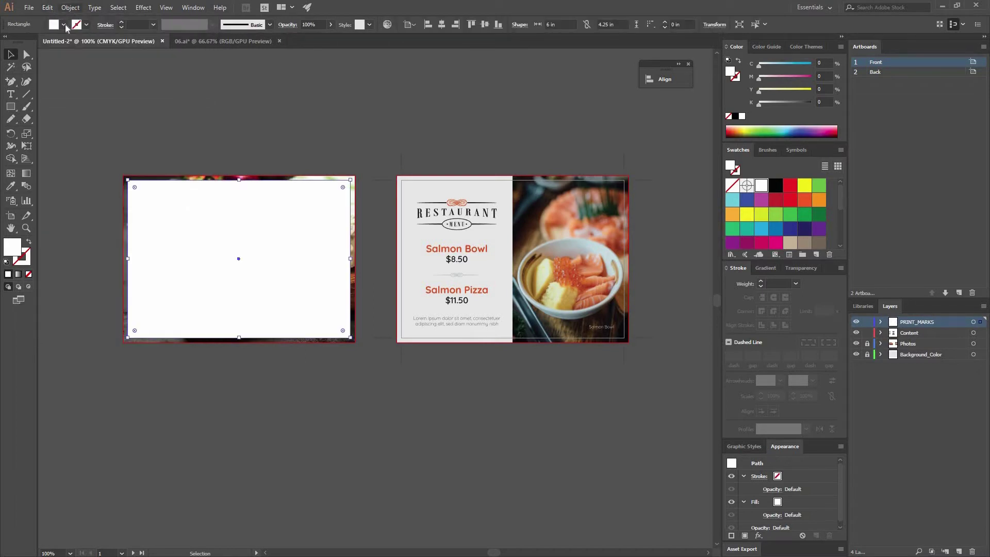
Create trim marks from the white rectangle on the Front artboard, and delete the rectangle.
left_click(70, 8)
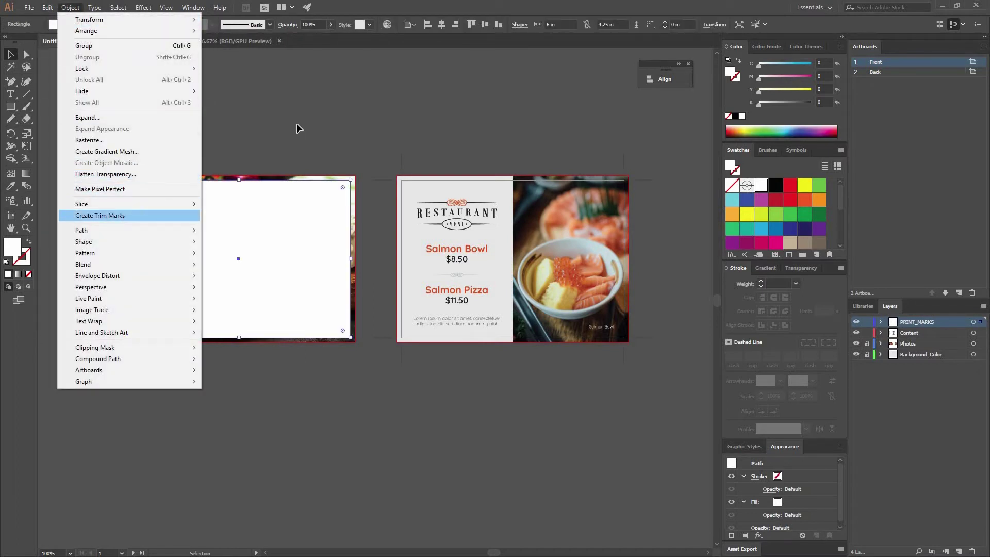
left_click(127, 215)
left_click(242, 227)
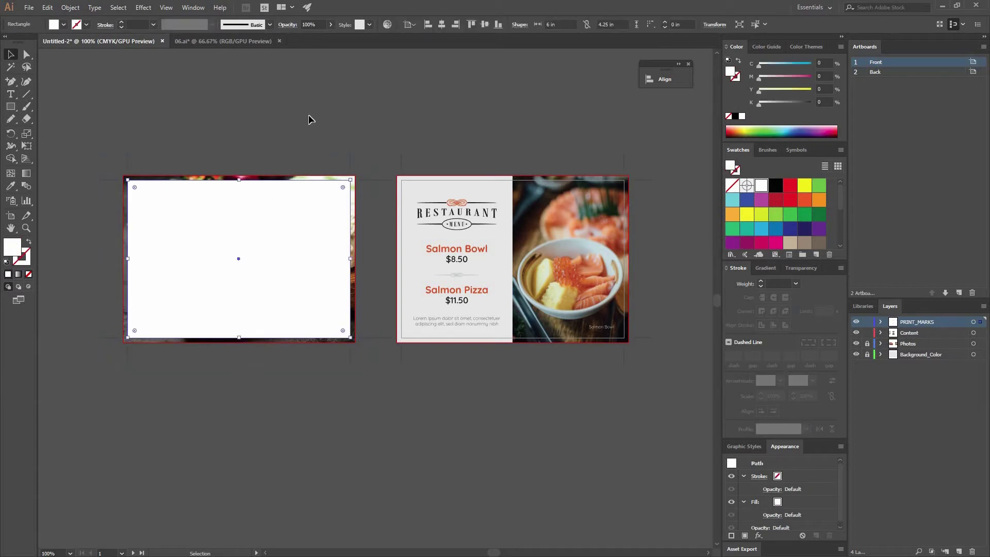
key("Delete")
Examine the trim marks around the Front and Back artboards up close.
left_click(867, 322)
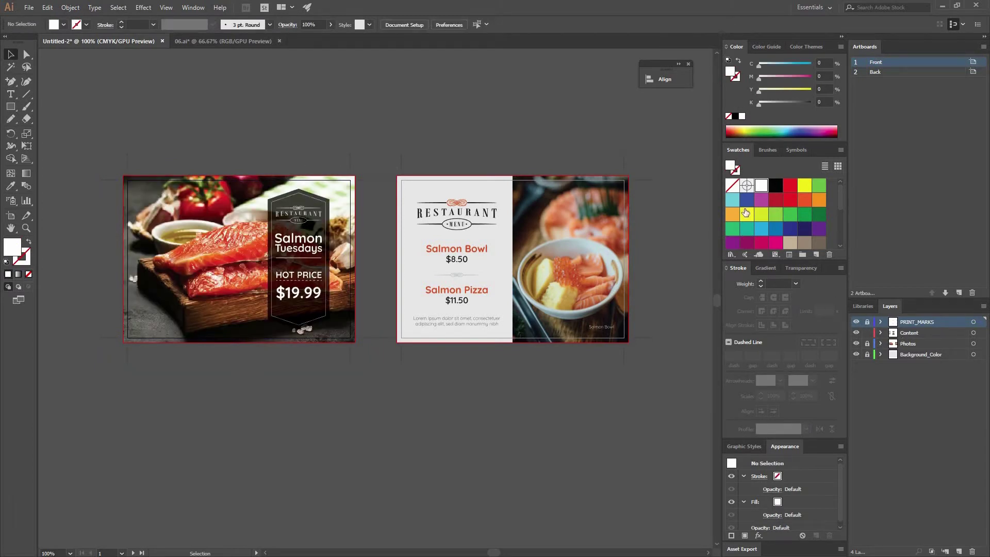
key("ctrl+a")
left_click(462, 145)
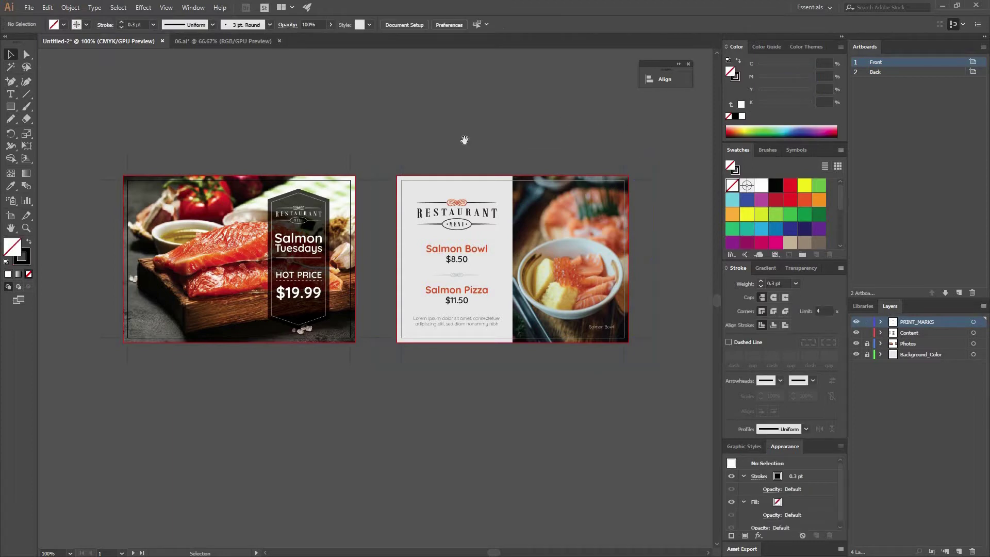
left_click_drag(491, 146, 551, 202)
key("ctrl+plus")
key("ctrl+plus")
left_click_drag(503, 172, 409, 171)
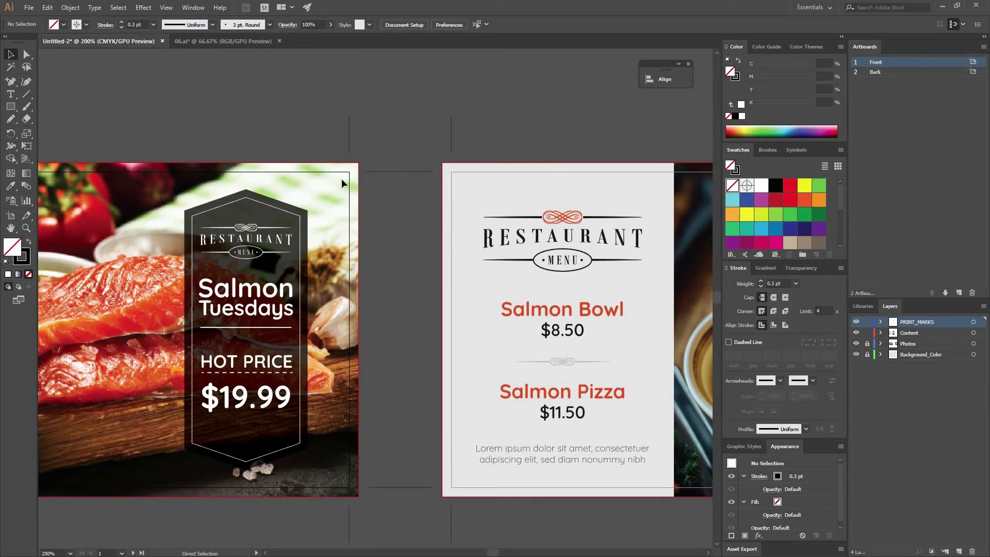
key("ctrl+minus")
key("ctrl+minus")
left_click(11, 220)
left_click_drag(118, 91, 418, 466)
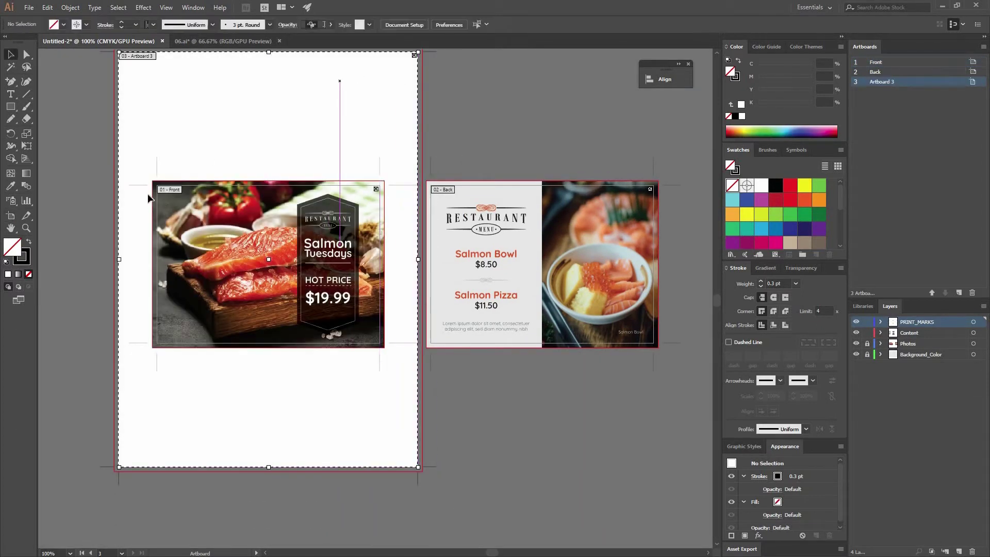
key("Escape")
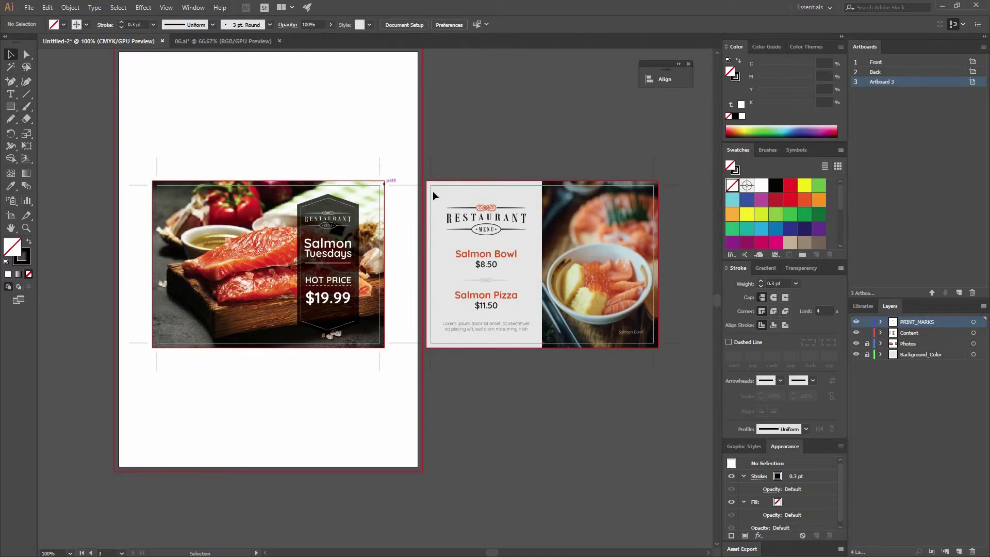
key("ctrl+z")
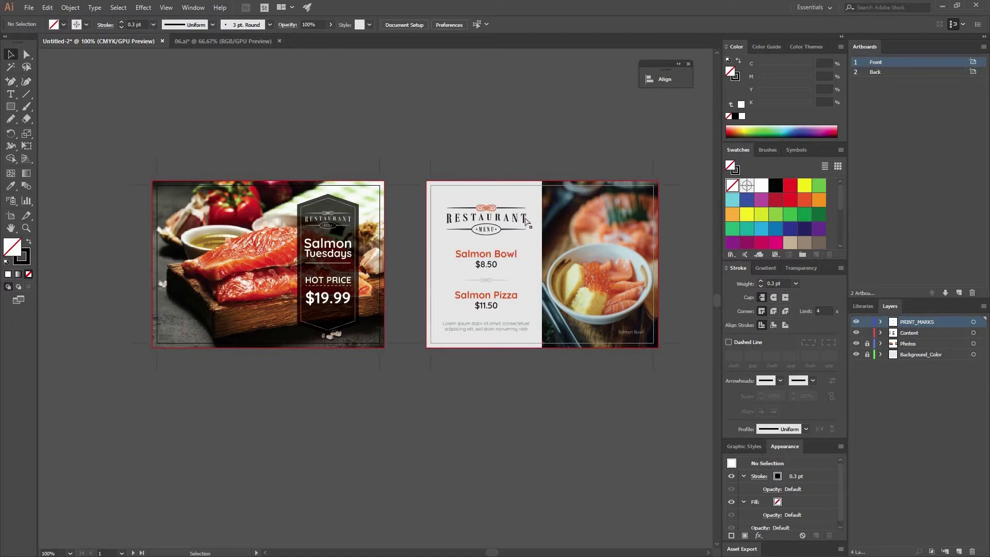
Unlock the Photos and Background_Color layers and select the artwork of the Back card together with its trim marks.
key("ctrl+plus")
left_click_drag(679, 178, 450, 233)
scroll(819, 229, "down", 5)
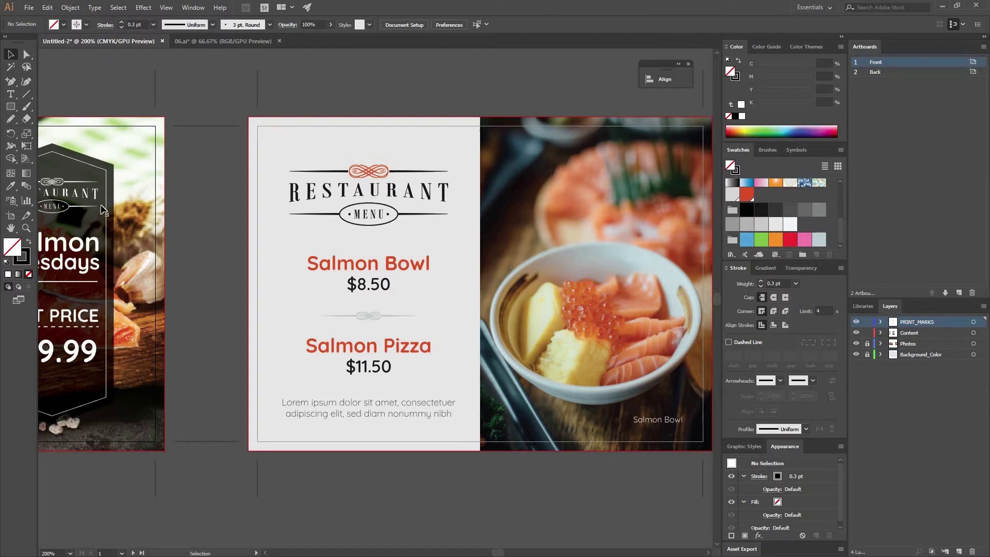
left_click(867, 344)
key("ctrl+alt+a")
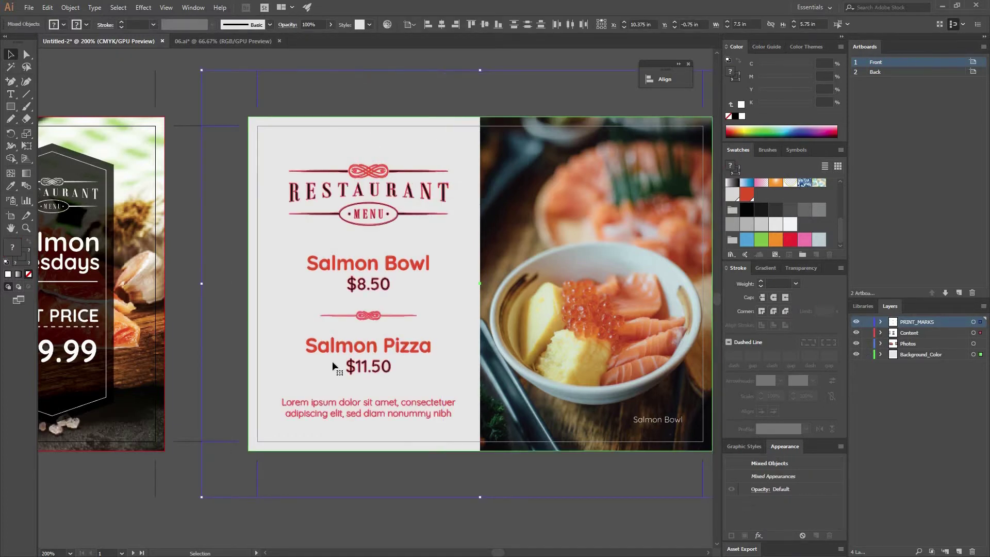
Recolor the selected artwork by limiting its colors to the PANTONE+ CMYK Uncoated color book.
left_click(388, 26)
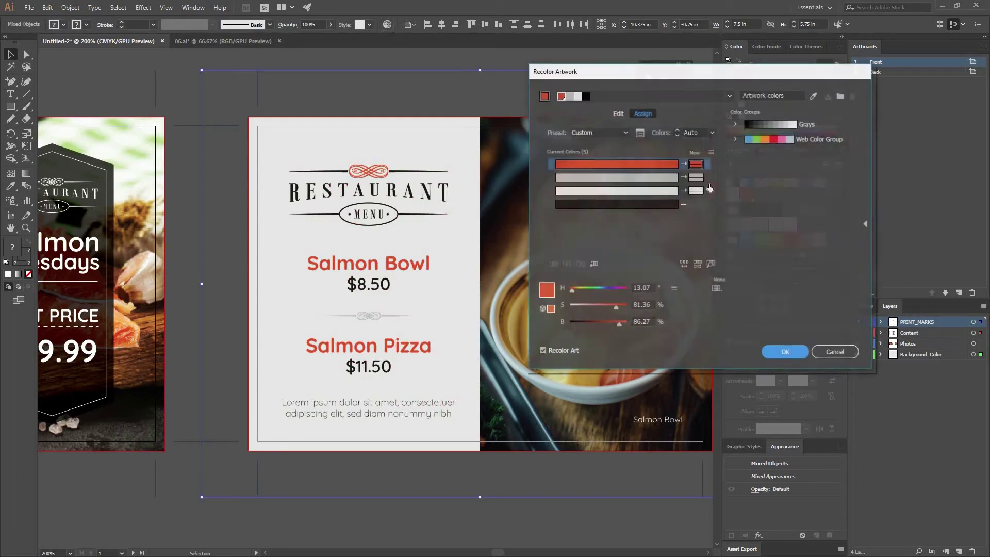
left_click(717, 289)
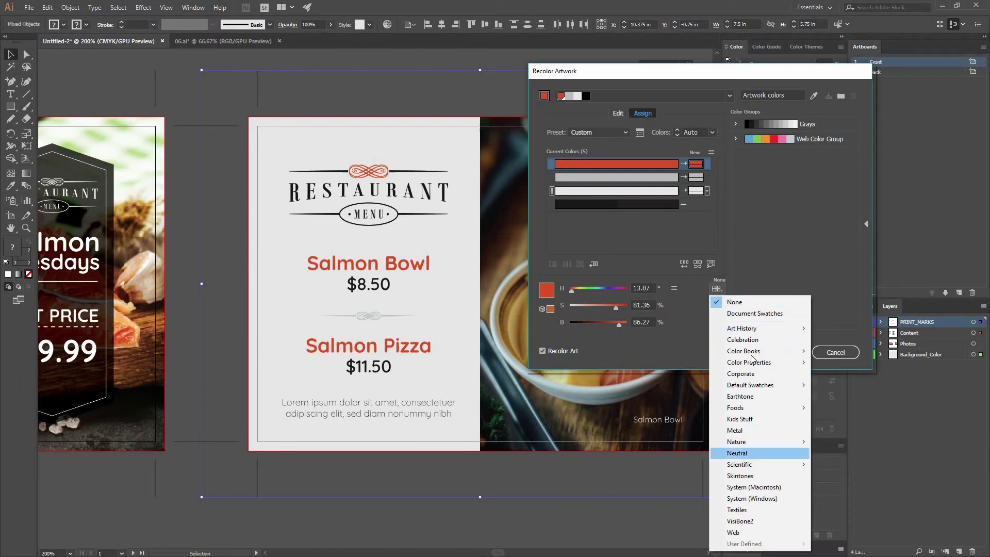
mouse_move(751, 356)
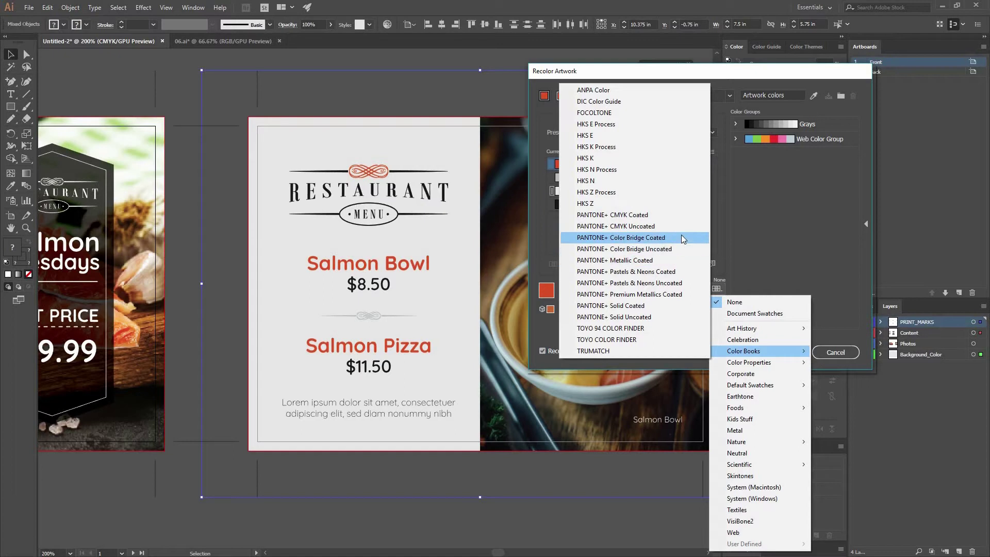
left_click(650, 226)
left_click(784, 355)
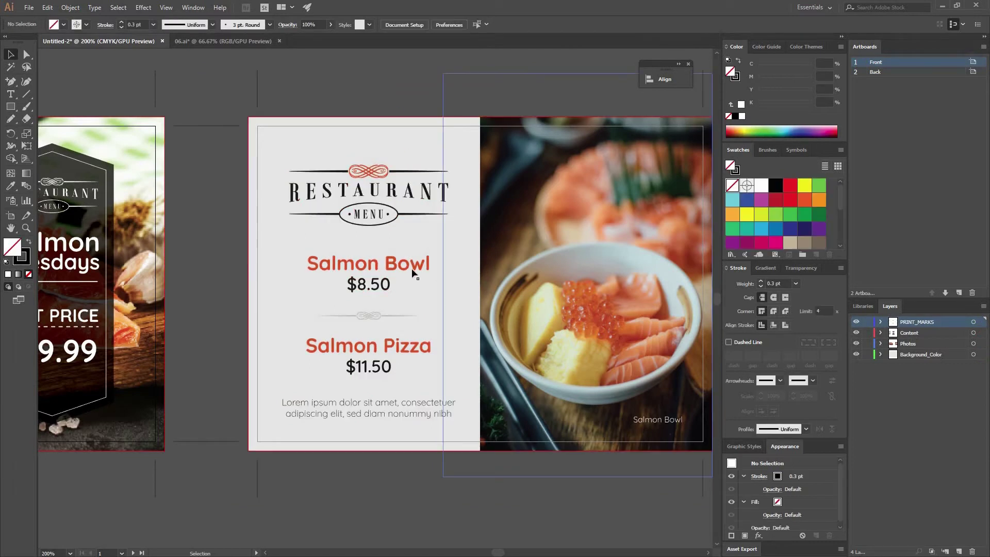
Inspect the fill color of the Salmon Bowl heading inside its group, and leave isolation mode.
left_click(411, 265)
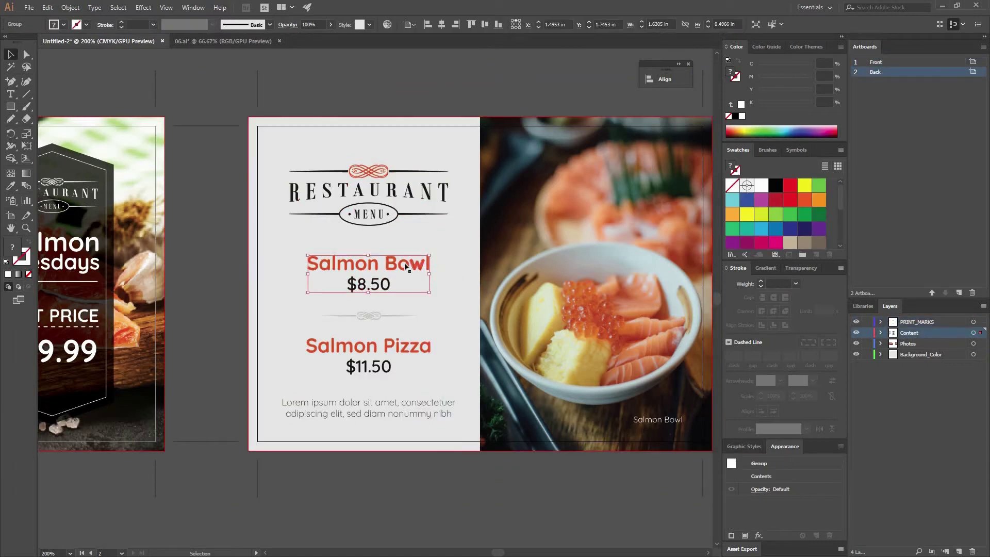
double_click(411, 265)
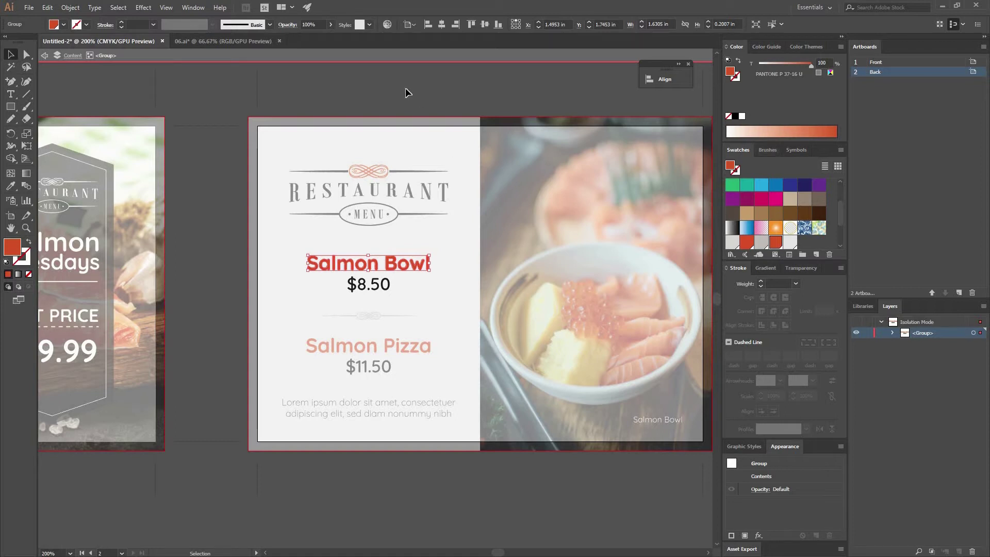
double_click(373, 165)
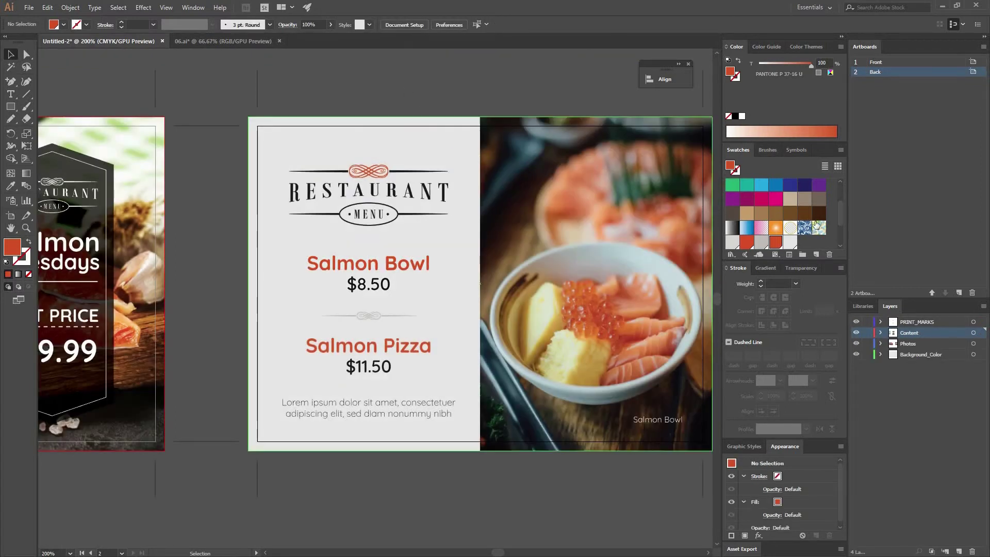
Select all unused swatches and delete them from the document.
scroll(832, 185, "up", 3)
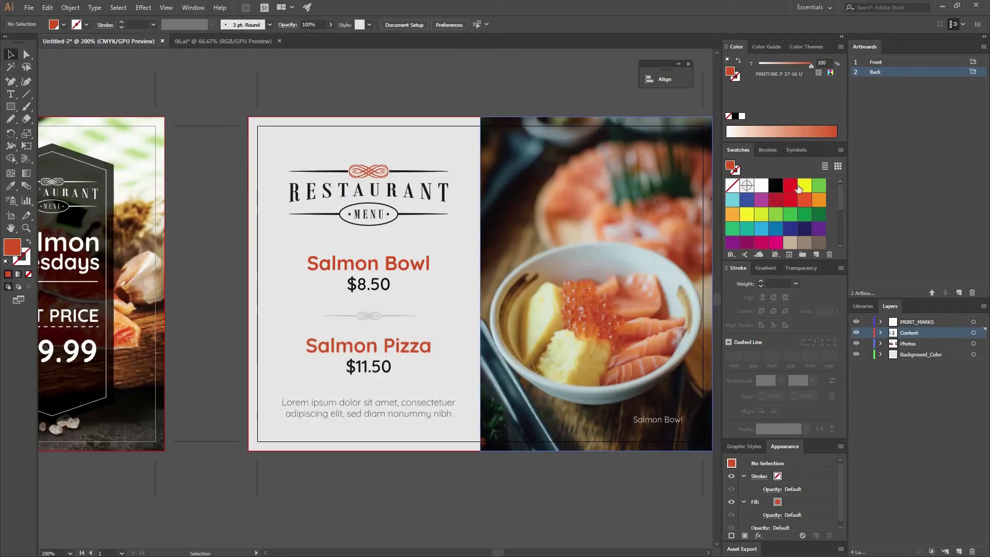
left_click(840, 151)
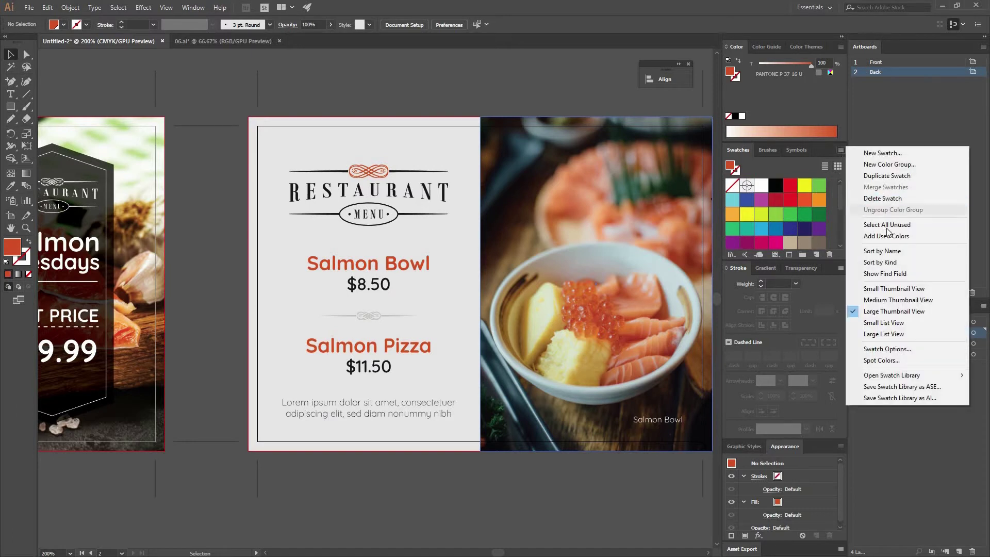
left_click(886, 229)
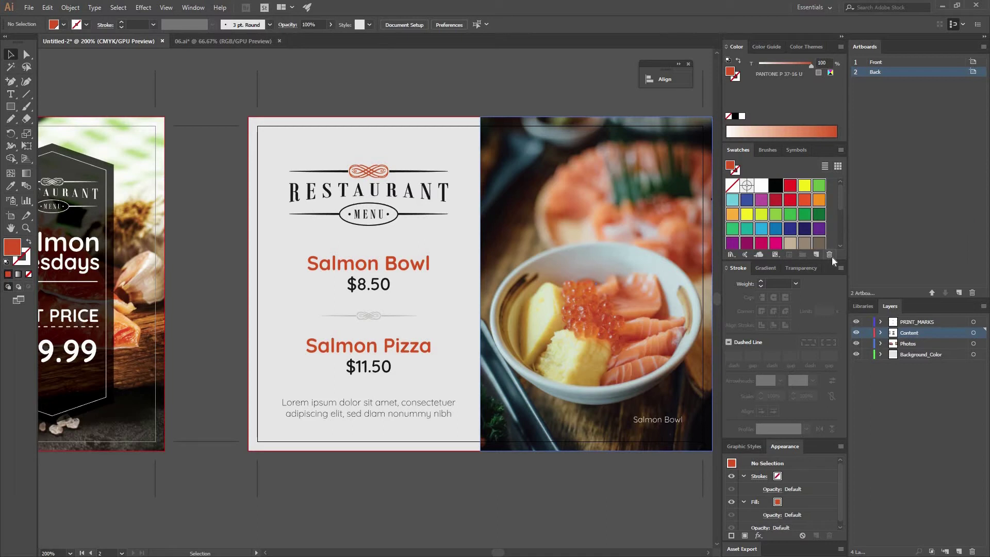
left_click(830, 256)
left_click(485, 297)
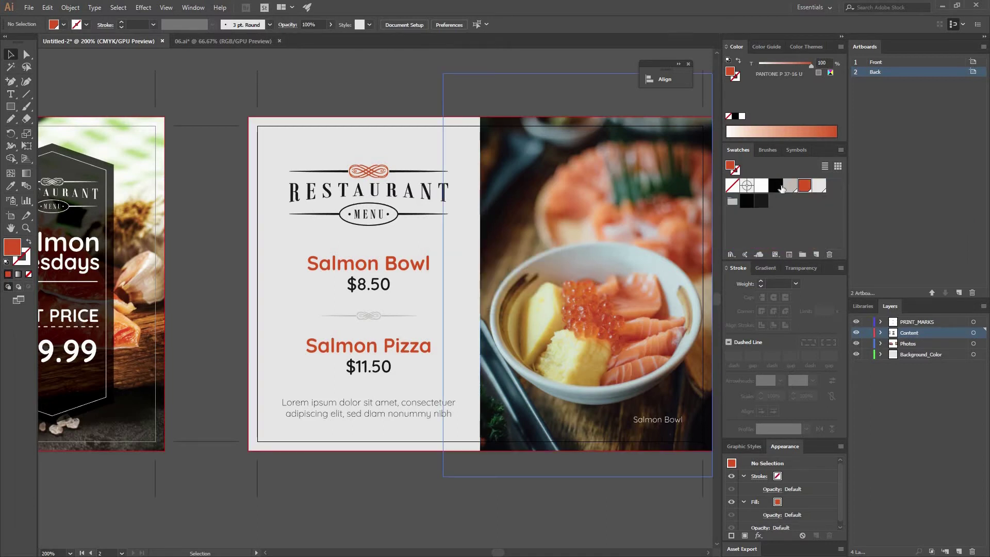
left_click(355, 104)
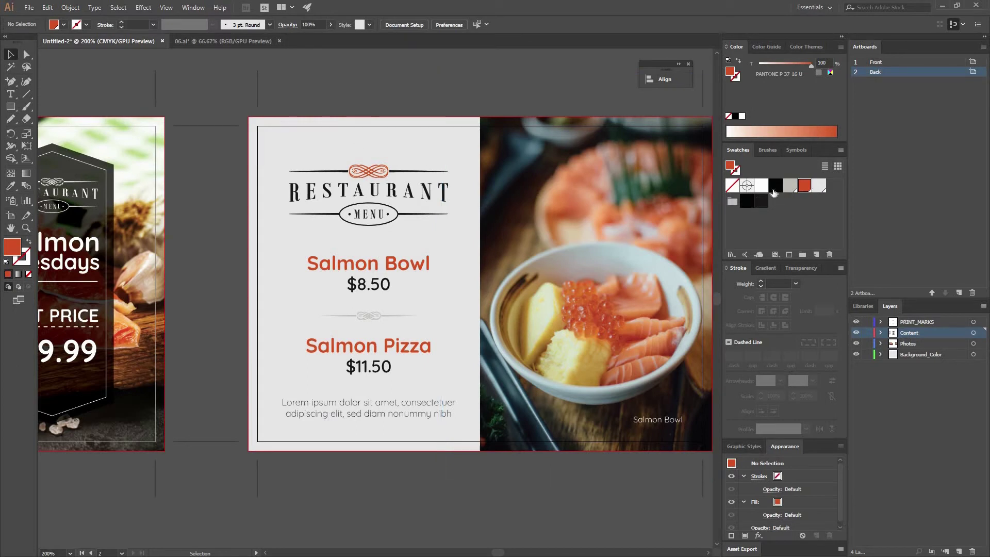
Group the black, gray, red and light gray swatches into a new color group named PostcardColors.
left_click(831, 199)
left_click(818, 186)
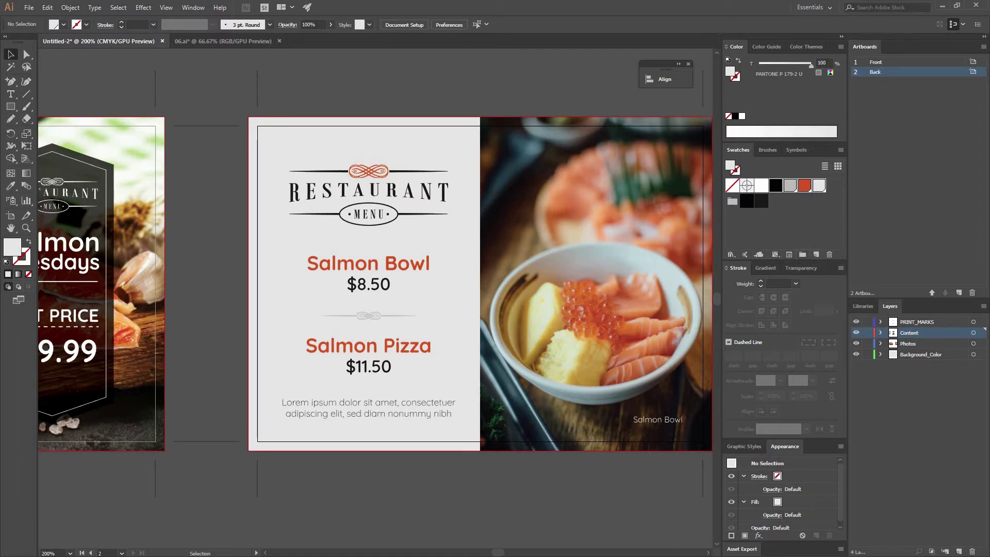
left_click_drag(314, 60, 396, 92)
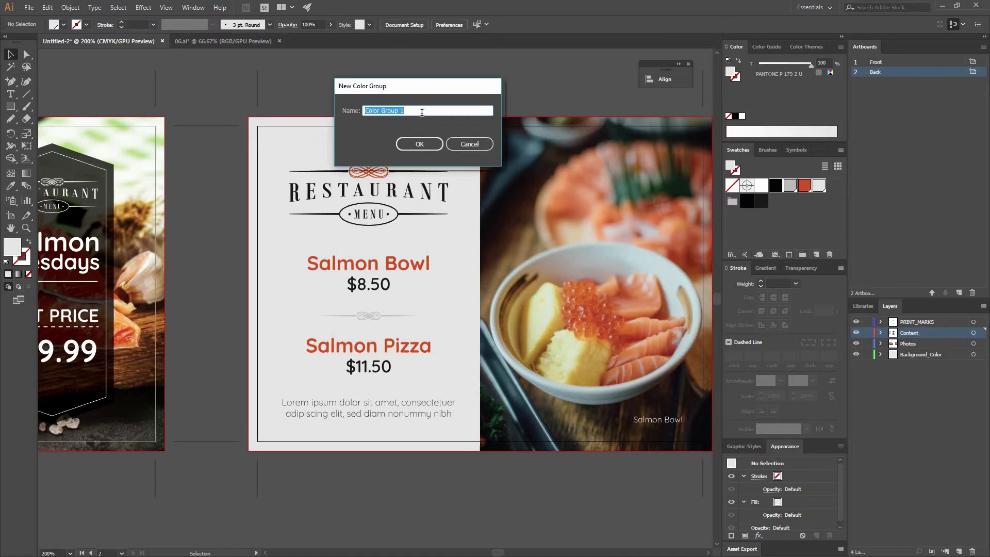
type("pOST")
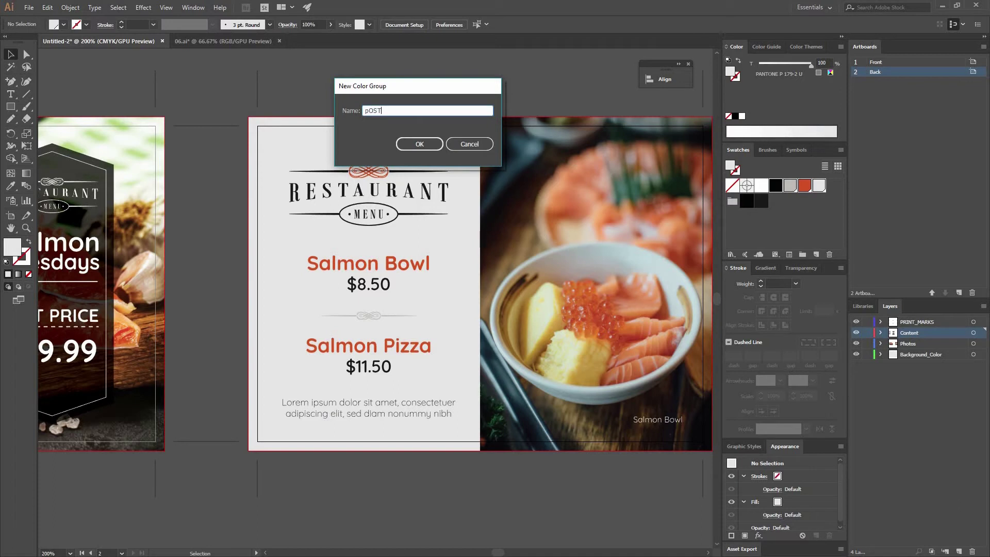
key("BackSpace")
key("BackSpace")
key("BackSpace")
type("PostcardColors")
key("Return")
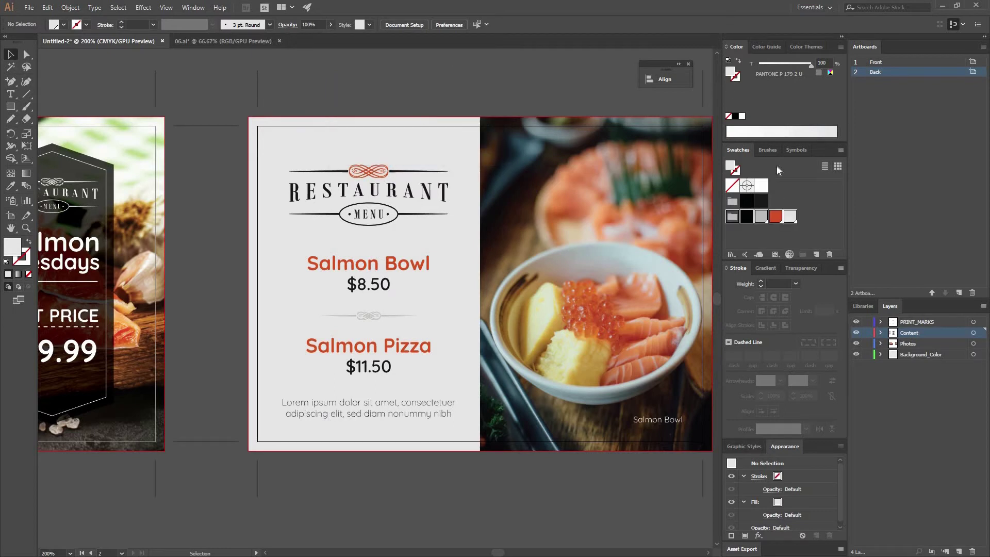
Check the color values of the red, gray and black swatches in the PostcardColors group.
left_click(807, 220)
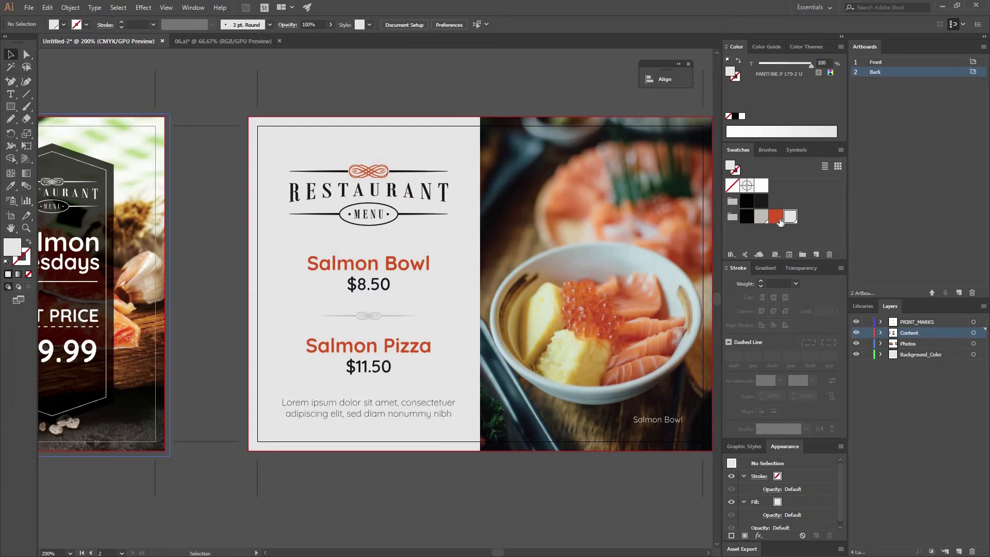
left_click(775, 217)
left_click(762, 220)
left_click(748, 221)
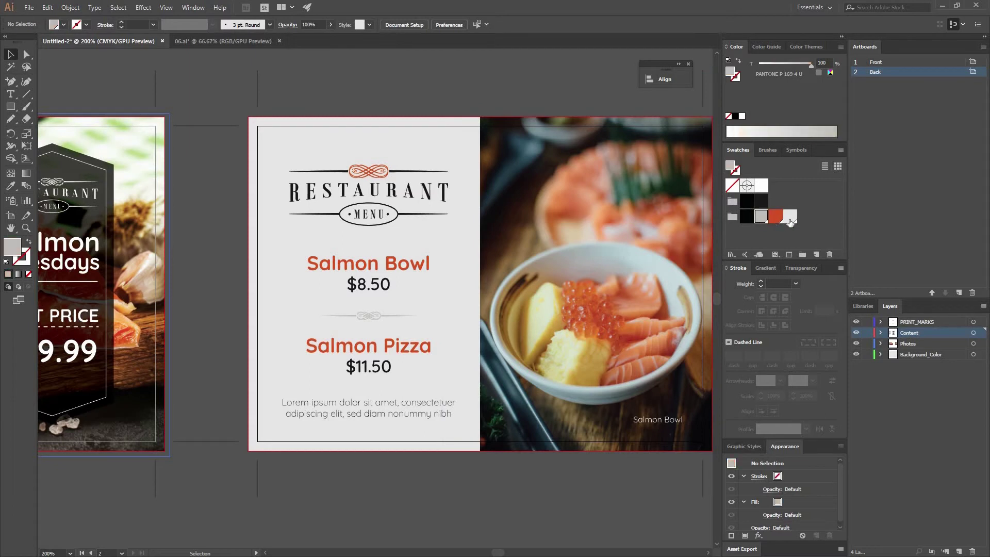
Draw a 0.5 in light gray square without a stroke above the Back artboard on the PRINT_MARKS layer.
left_click(793, 220)
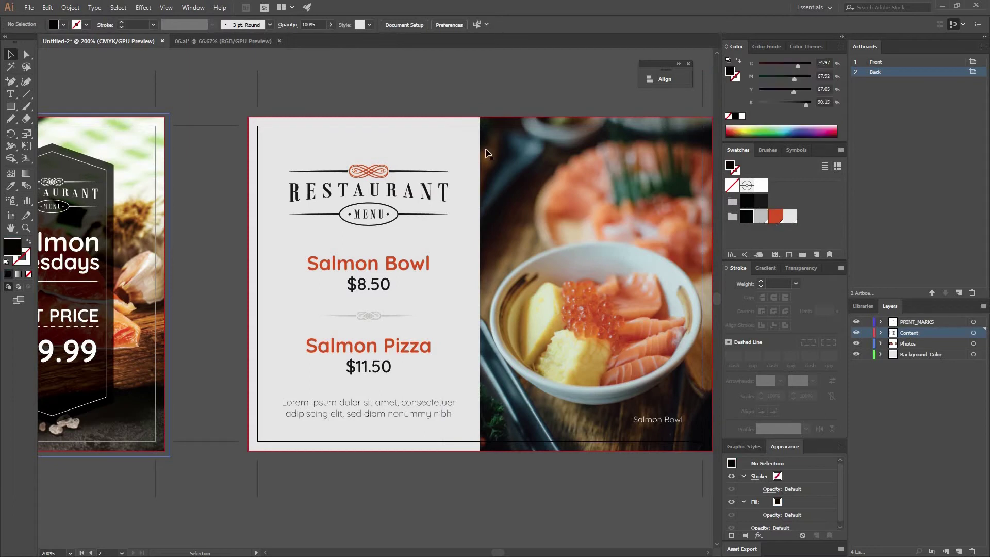
left_click(10, 106)
left_click_drag(225, 285, 197, 489)
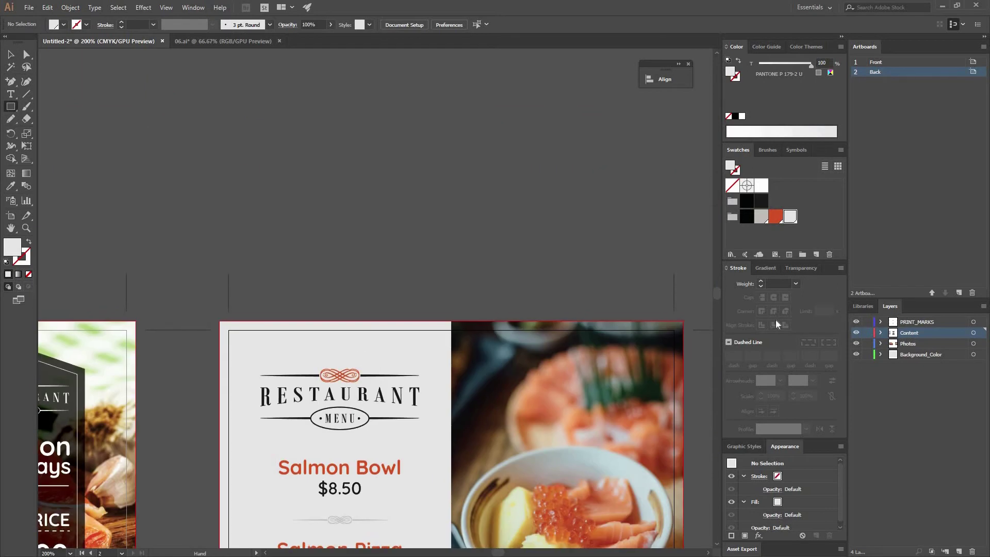
left_click(933, 323)
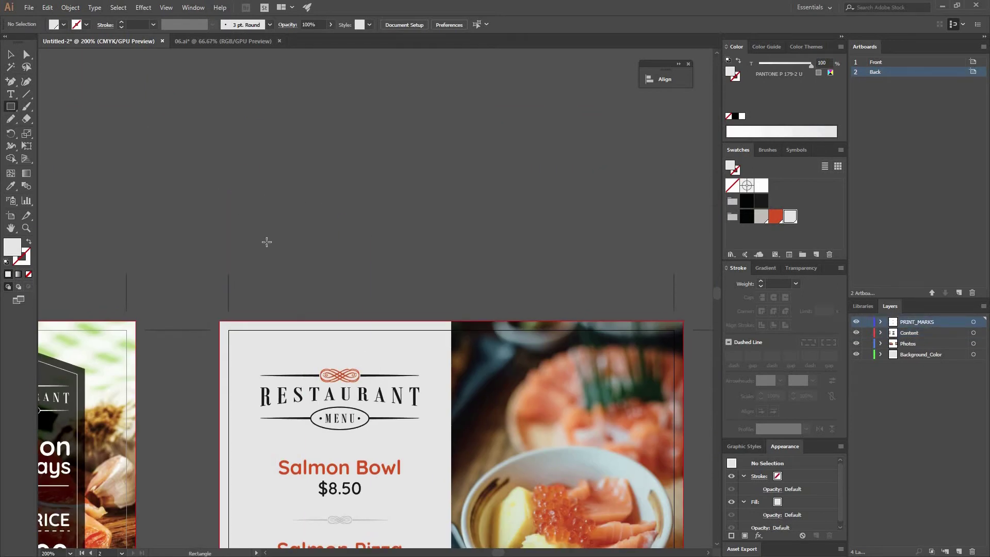
left_click_drag(235, 204, 272, 241)
key("v")
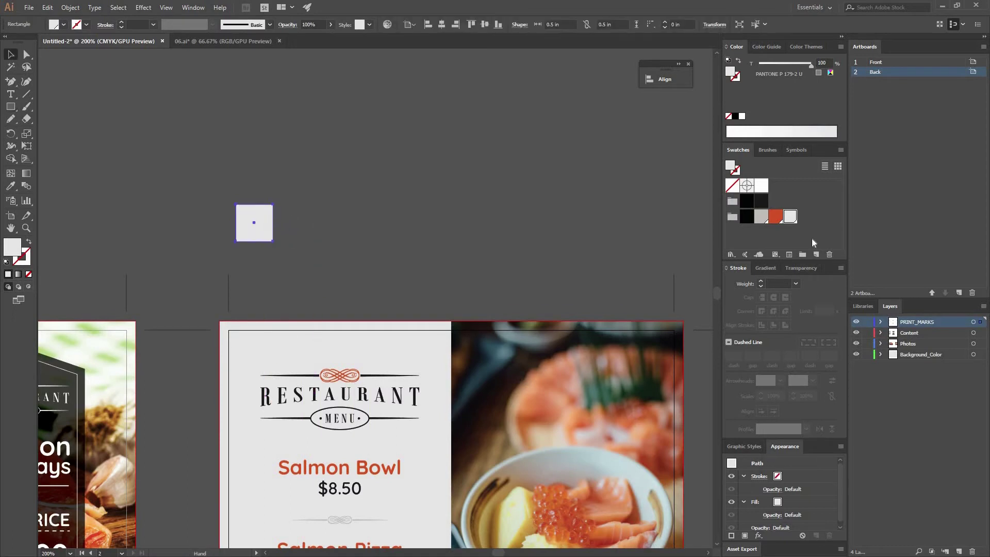
left_click(70, 117)
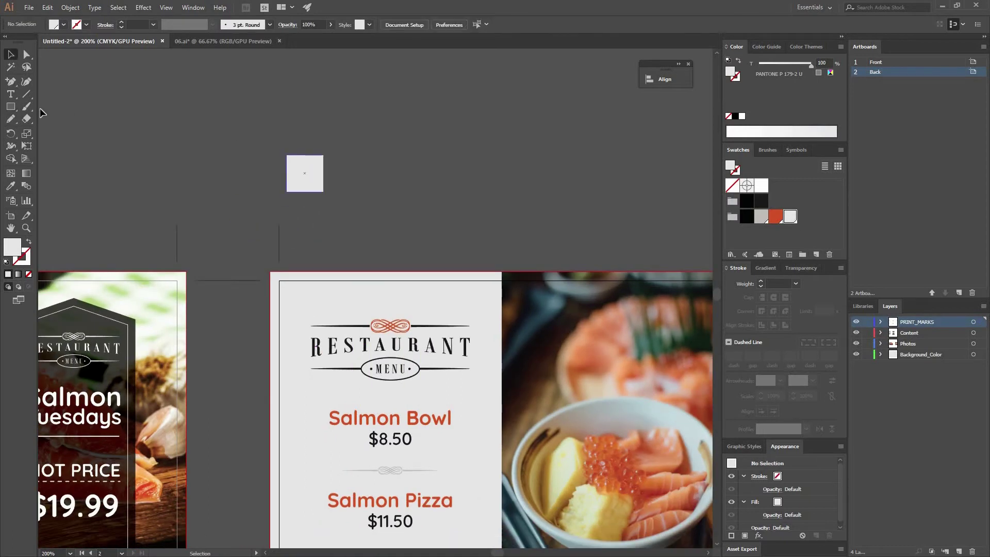
Add the text label PANTONE beside the light gray square above the Back artboard.
left_click(11, 93)
left_click(347, 193)
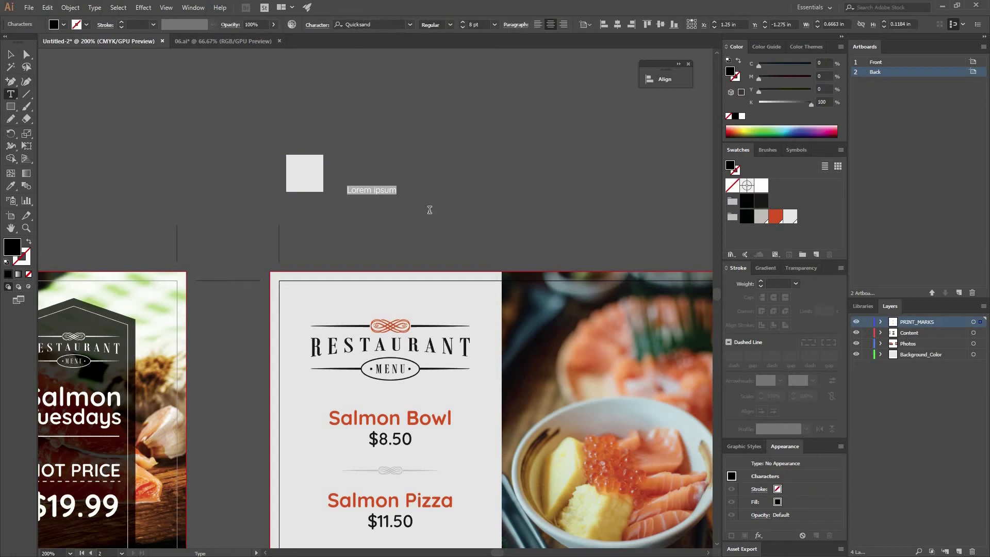
type("PANTONE")
key("Escape")
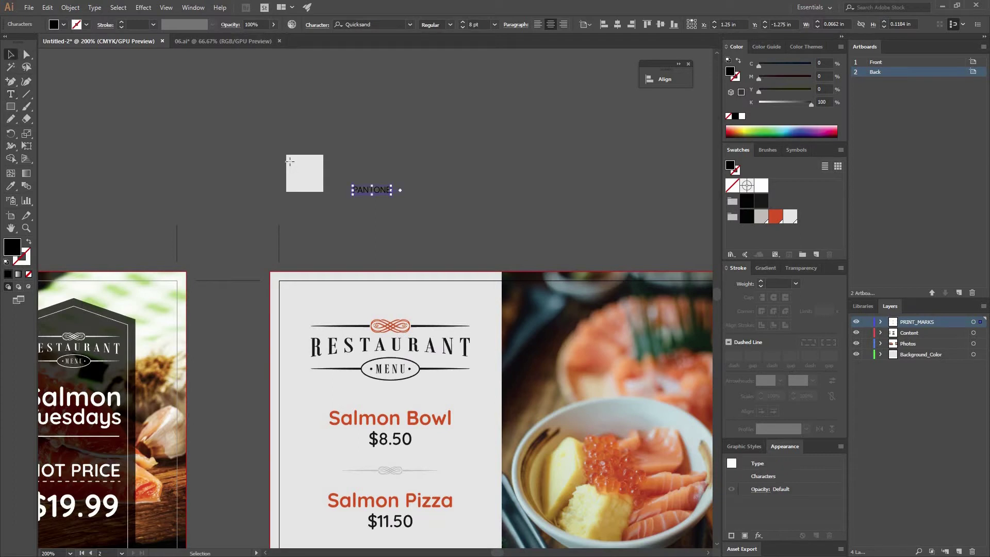
Complete the label above the Back artboard to read PANTONE P179-2U, matching the light gray square's fill color.
left_click(297, 169)
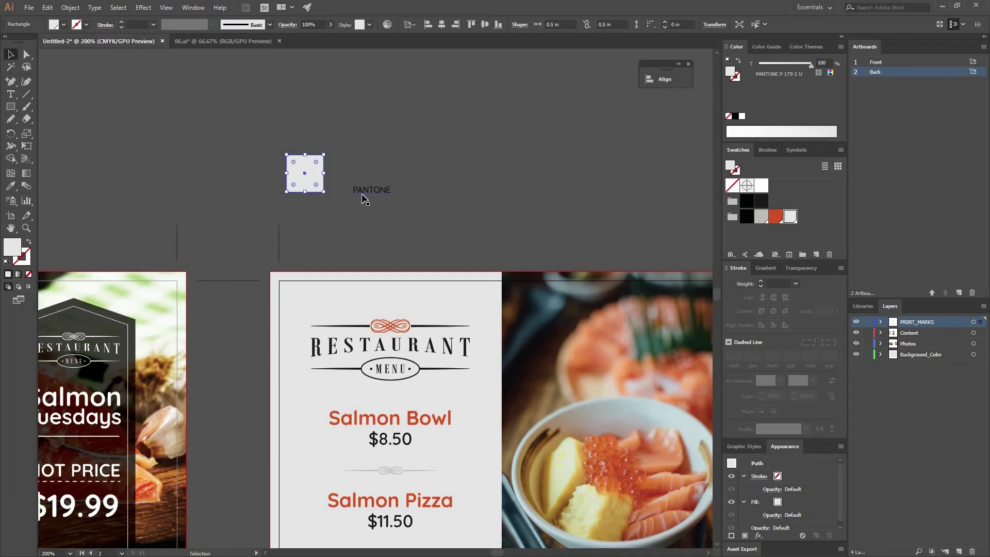
double_click(377, 191)
key("ctrl+a")
type("PANTONE ")
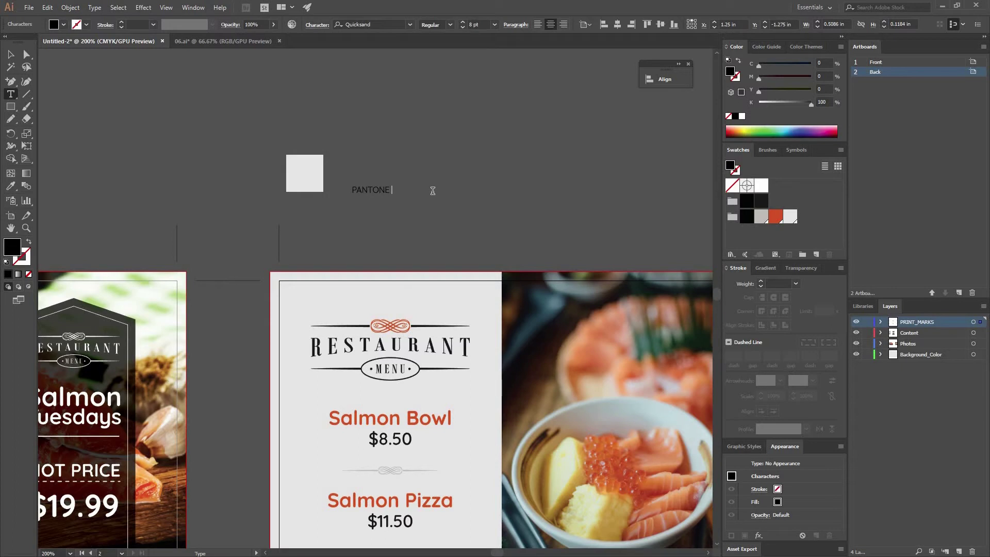
type("P179")
left_click(10, 54)
left_click(304, 173)
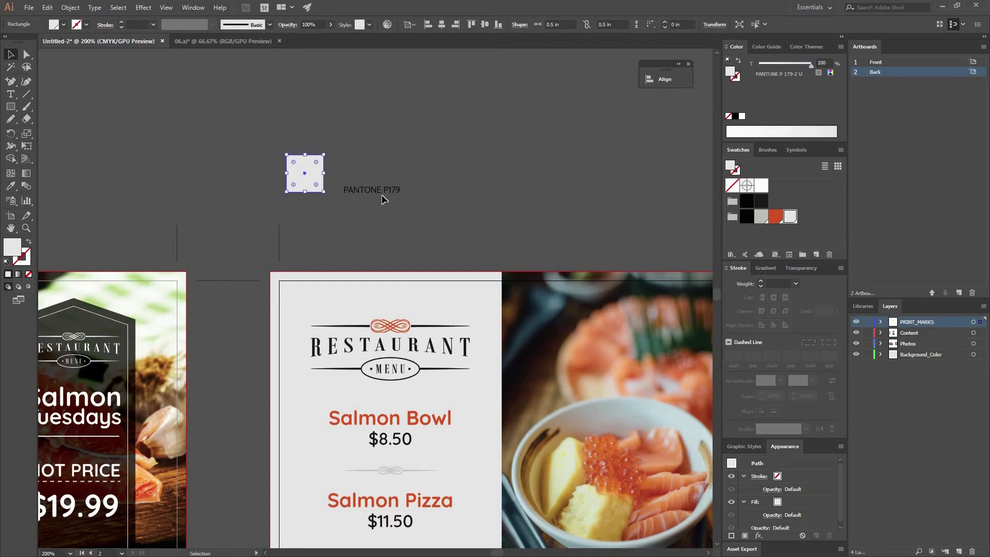
left_click(394, 190)
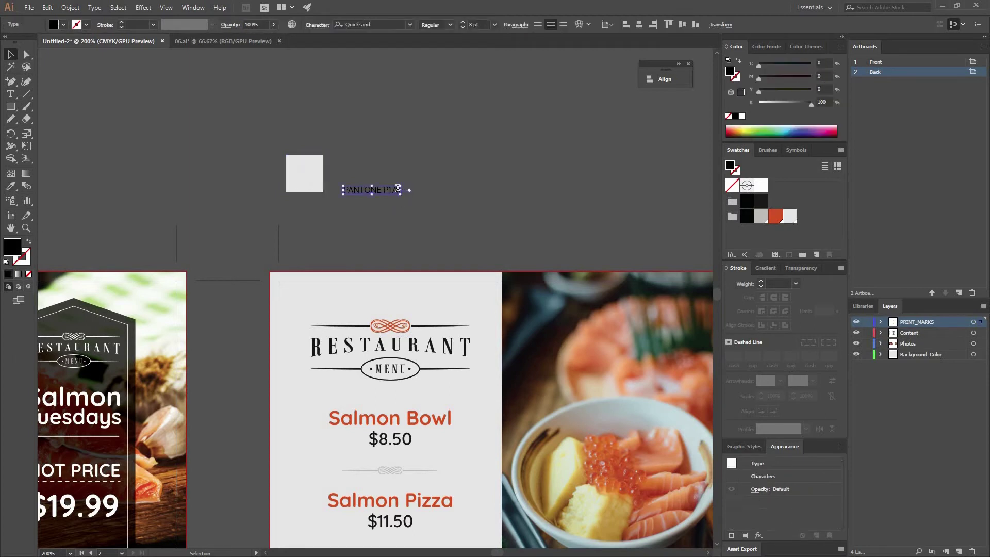
double_click(396, 189)
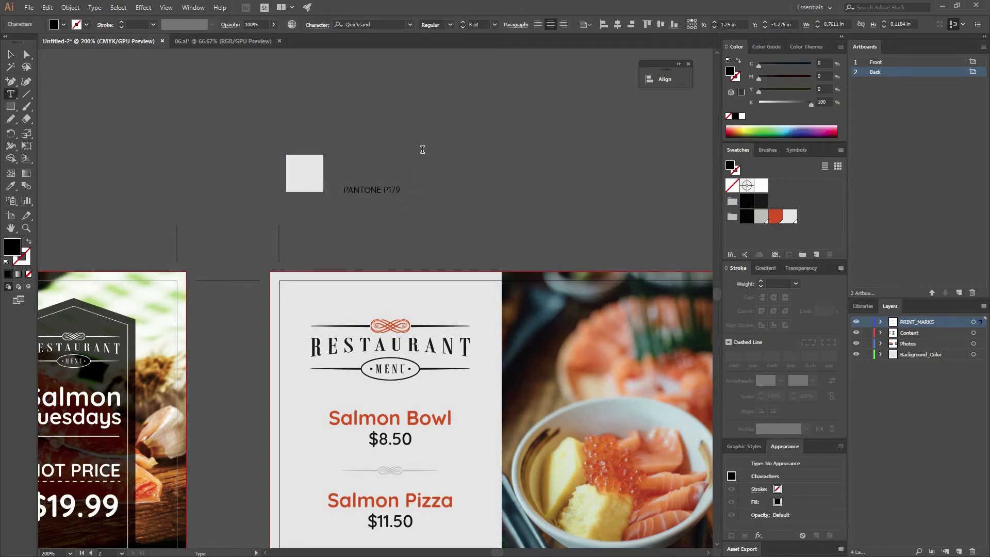
type("-2U")
key("Escape")
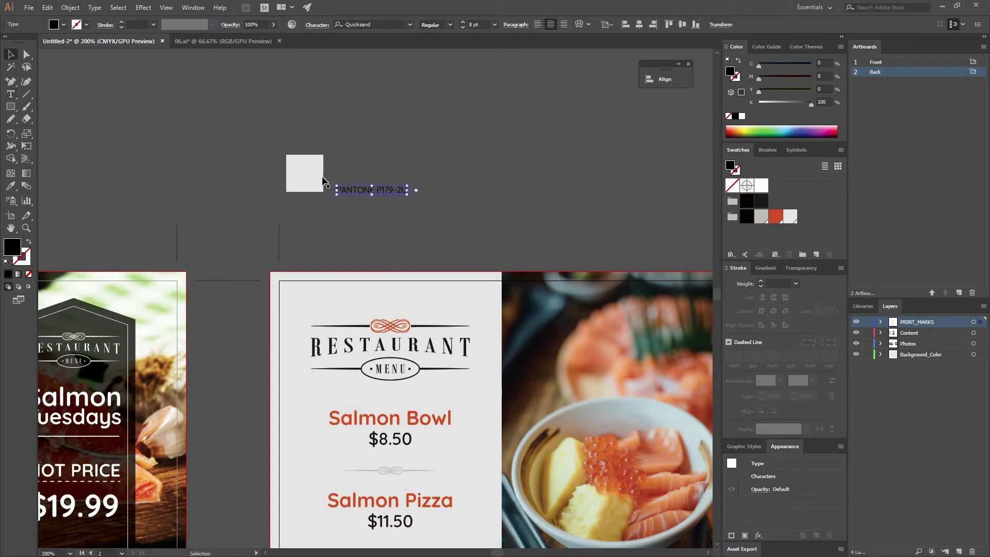
Center the PANTONE P179-2U label horizontally on the light gray square and place it just below the square.
left_click(300, 164, "shift")
left_click(346, 24)
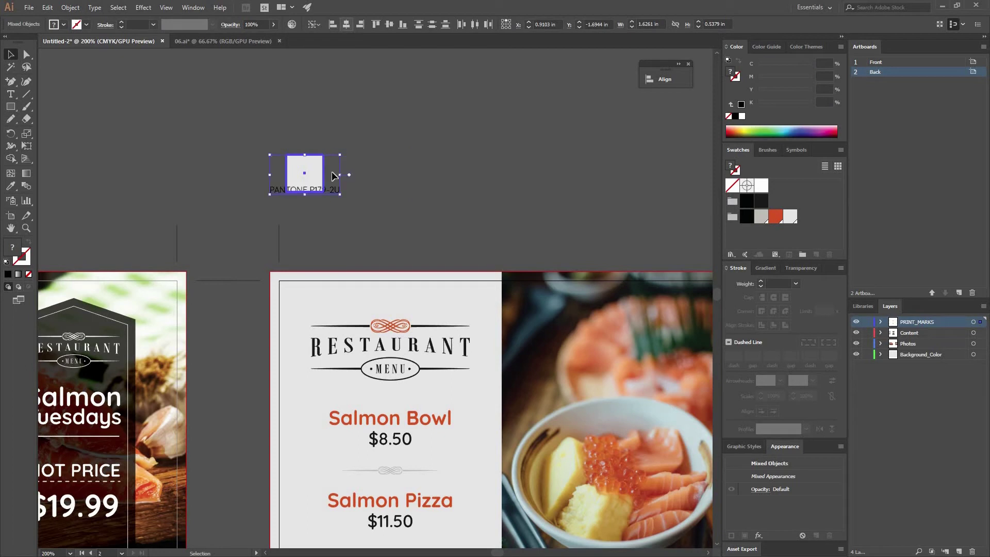
left_click(332, 196)
Duplicate the light gray square with its label twice in an evenly spaced horizontal row.
left_click_drag(330, 194, 479, 152)
left_click(386, 208)
key("ctrl+d")
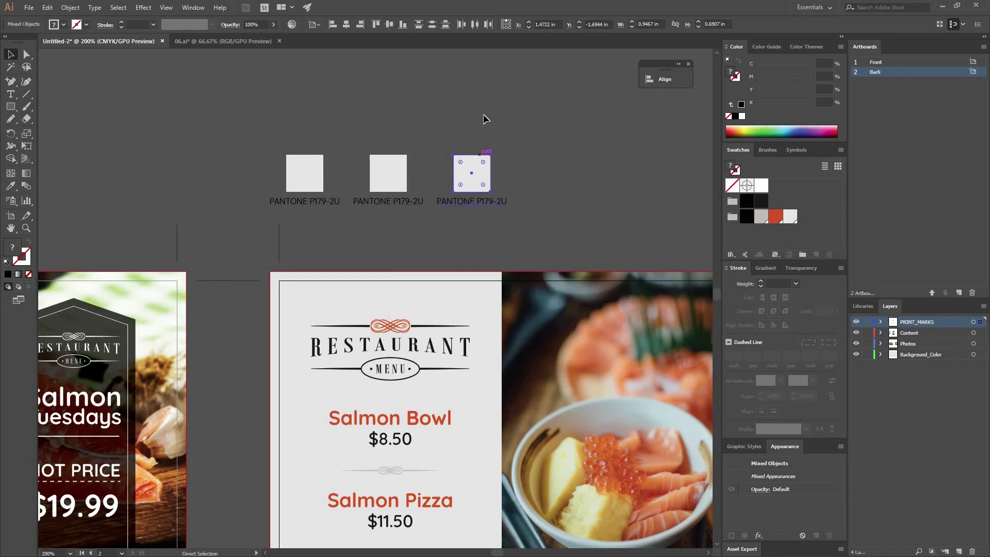
left_click(574, 195)
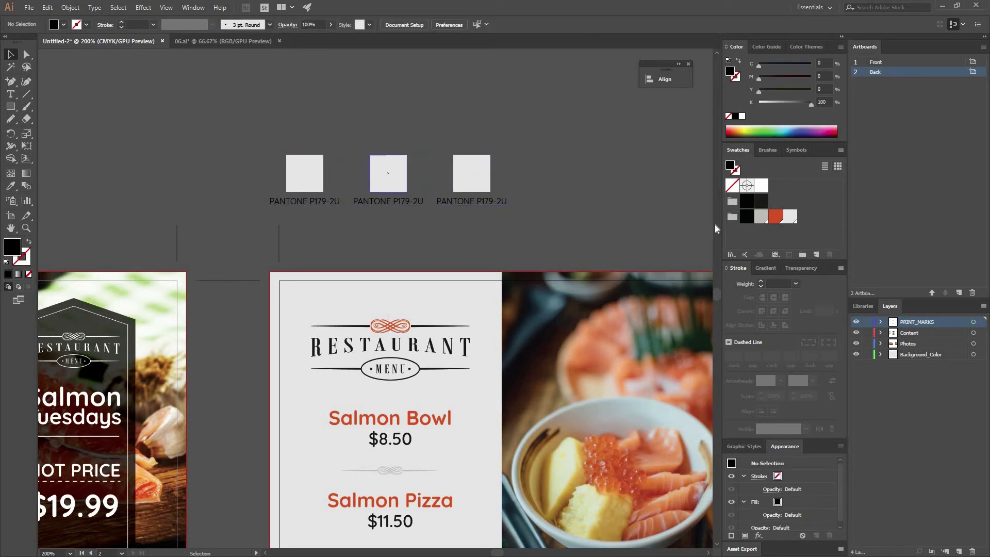
Fill the middle square with the gray swatch and the third square with the red swatch from PostcardColors.
left_click(388, 173)
left_click(761, 216)
left_click(471, 174)
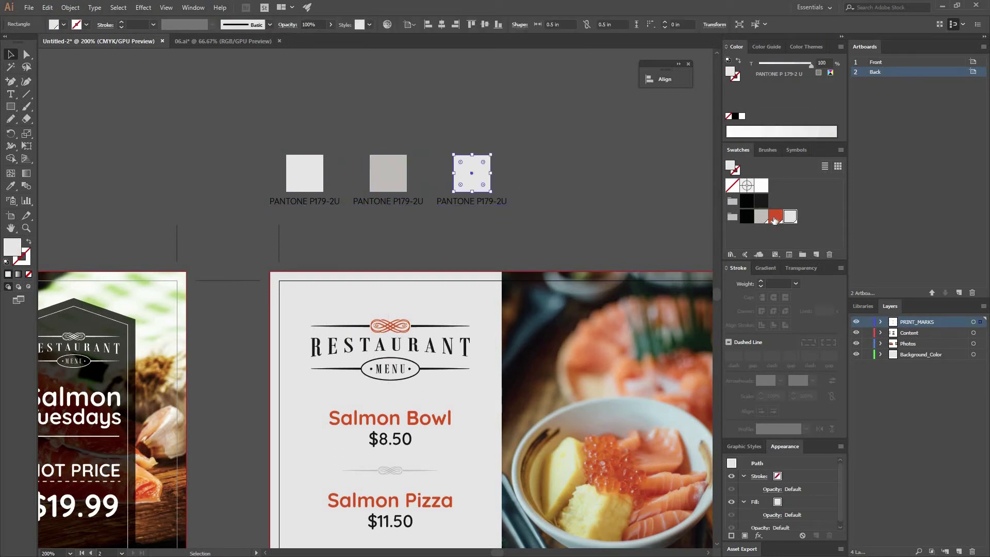
left_click(775, 216)
left_click(704, 208)
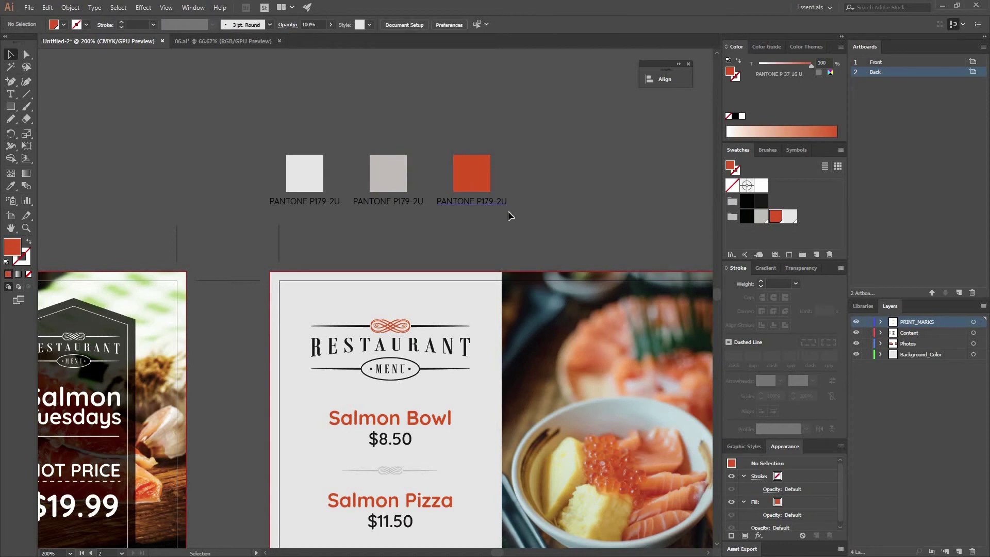
Change the label below the red square to PANTONE P37-16U and check it against the square's color name.
double_click(489, 203)
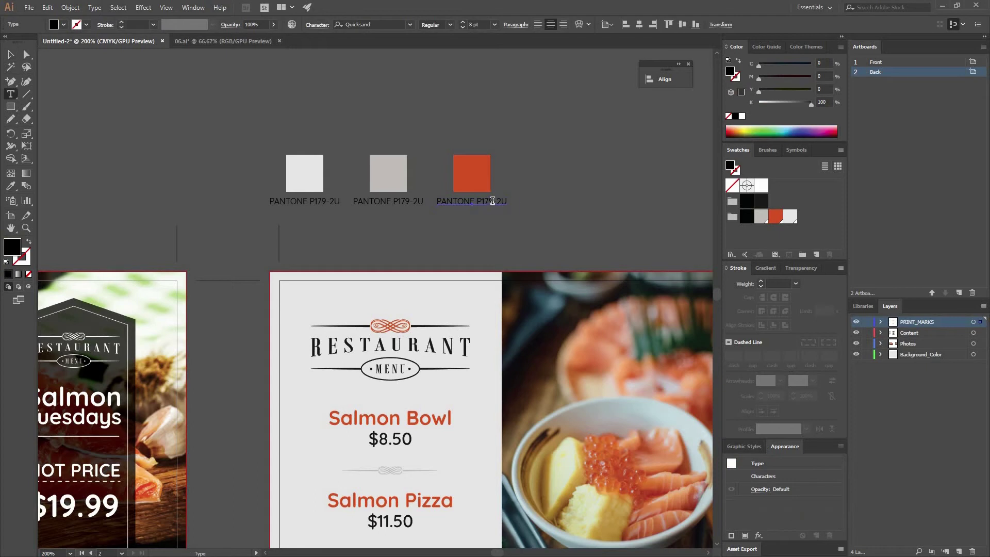
left_click_drag(472, 201, 488, 201)
type("37")
key("Right")
key("shift+Right")
type("16")
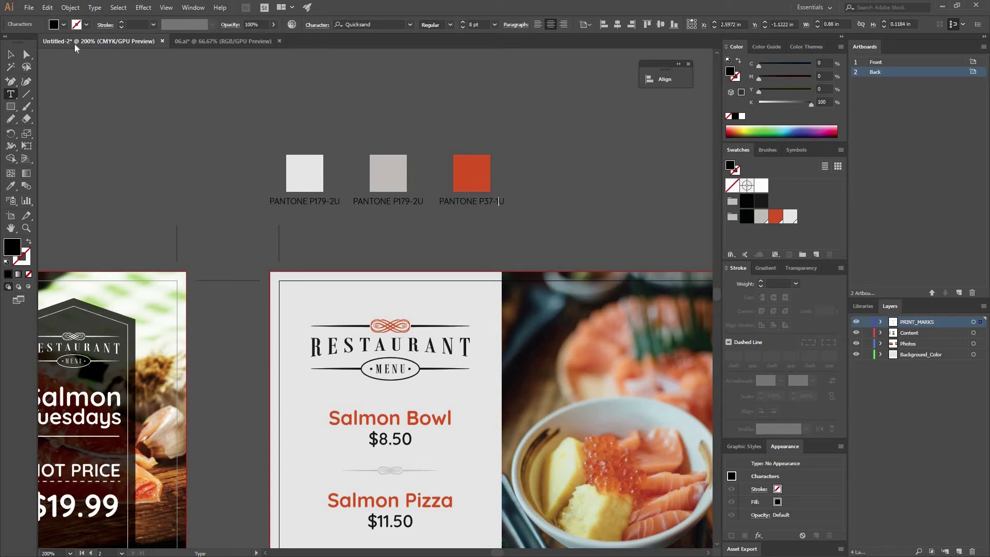
left_click(10, 67)
key("a")
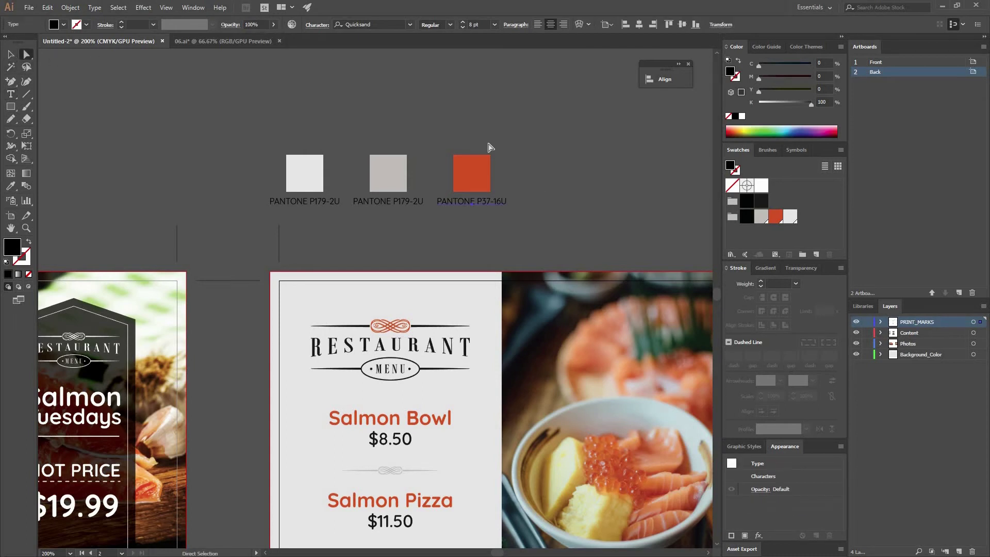
left_click(484, 166)
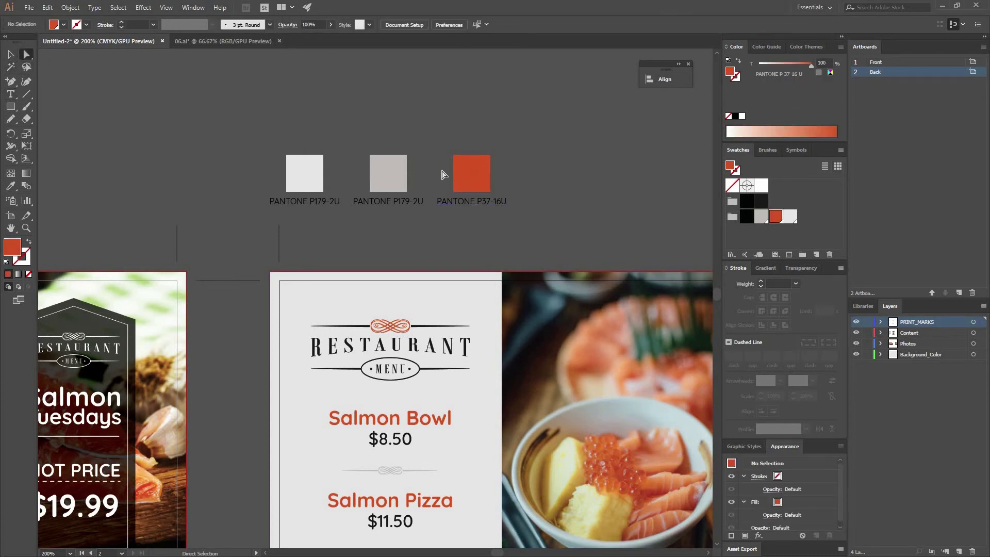
Change the label below the gray square to PANTONE P164-4U.
left_click(380, 178)
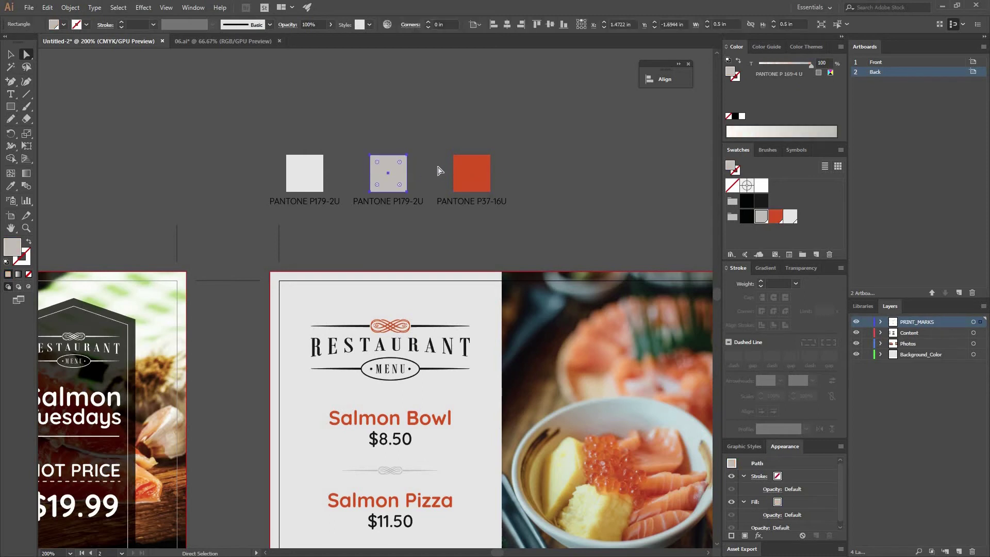
left_click(412, 184)
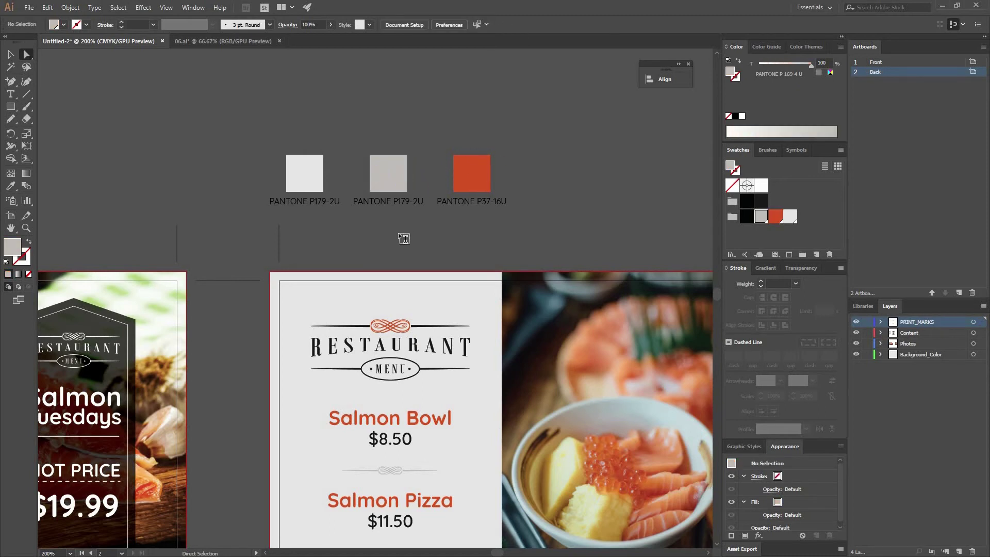
key("t")
left_click_drag(398, 202, 410, 201)
type("64")
key("Right")
key("Right")
key("BackSpace")
type("4")
left_click(11, 54)
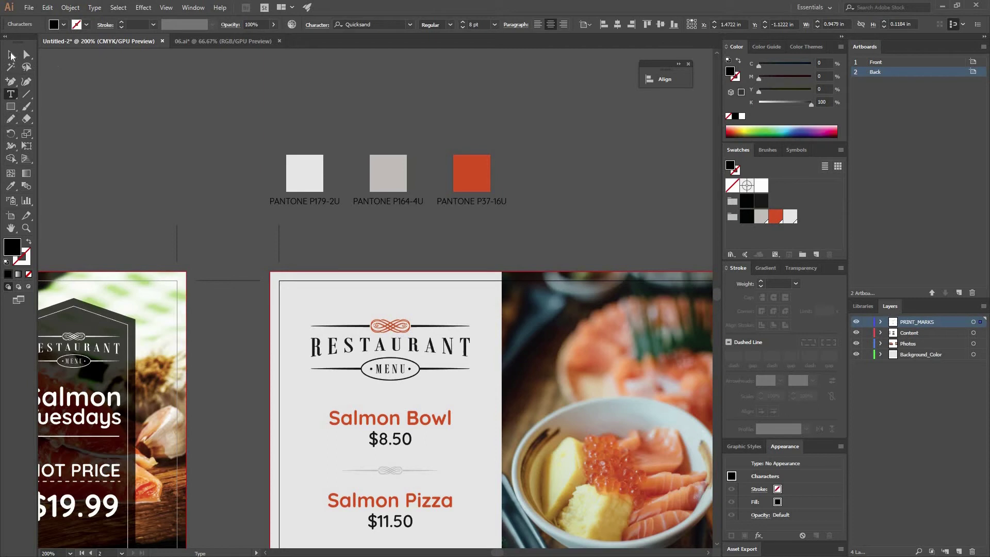
Check the gray square's color name and correct its label to PANTONE P169-4U.
left_click(400, 175)
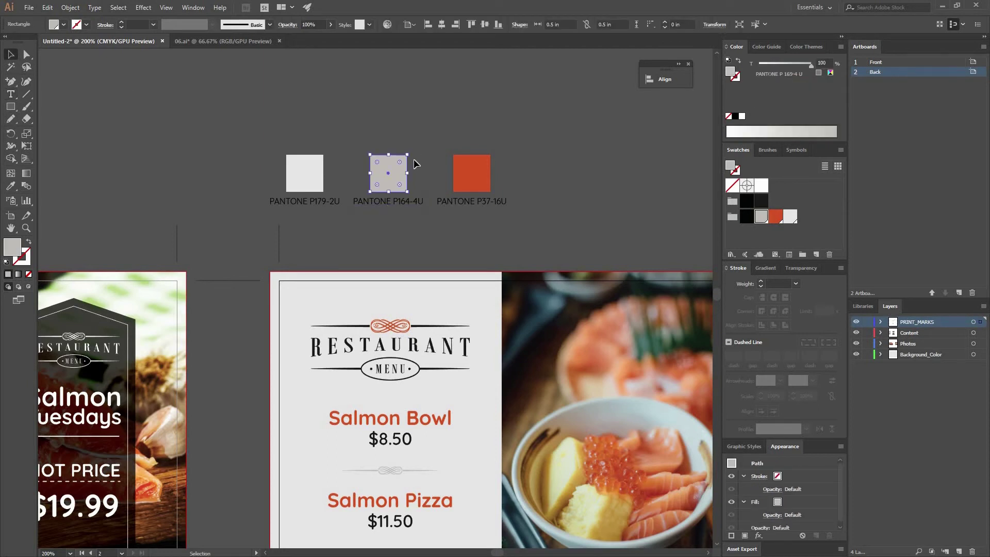
left_click(419, 212)
key("t")
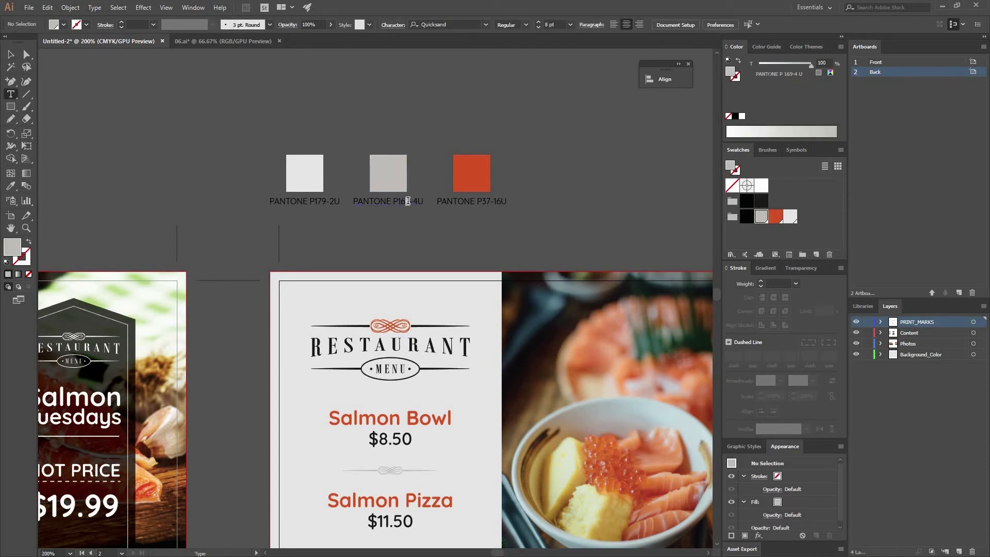
left_click(409, 201)
key("Escape")
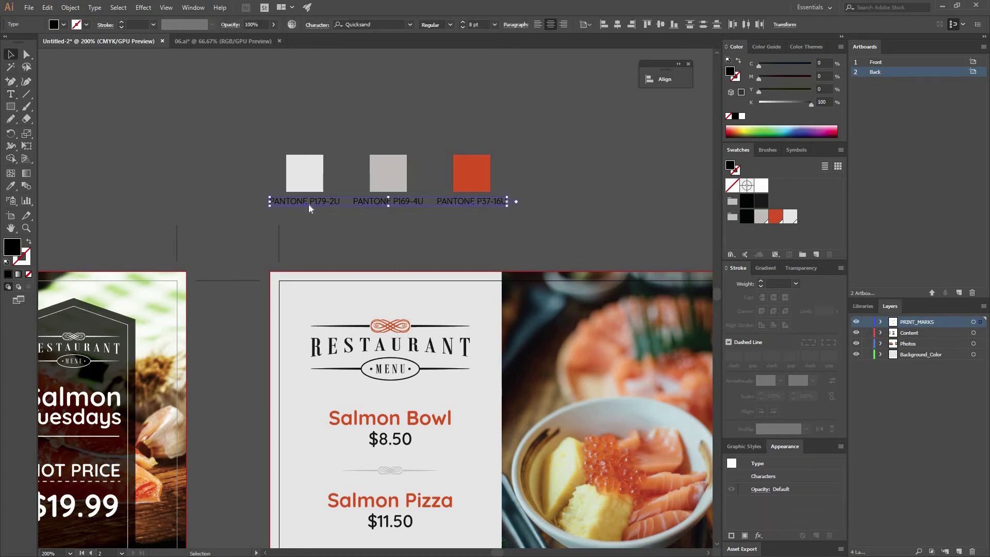
Convert the three Pantone labels below the color squares to outlines.
right_click(308, 206)
left_click(367, 276)
left_click(456, 216)
Move the three color squares and their labels together about 0.28 in upward, farther from the Back artboard.
key("minus")
key("ctrl+minus")
key("ctrl+minus")
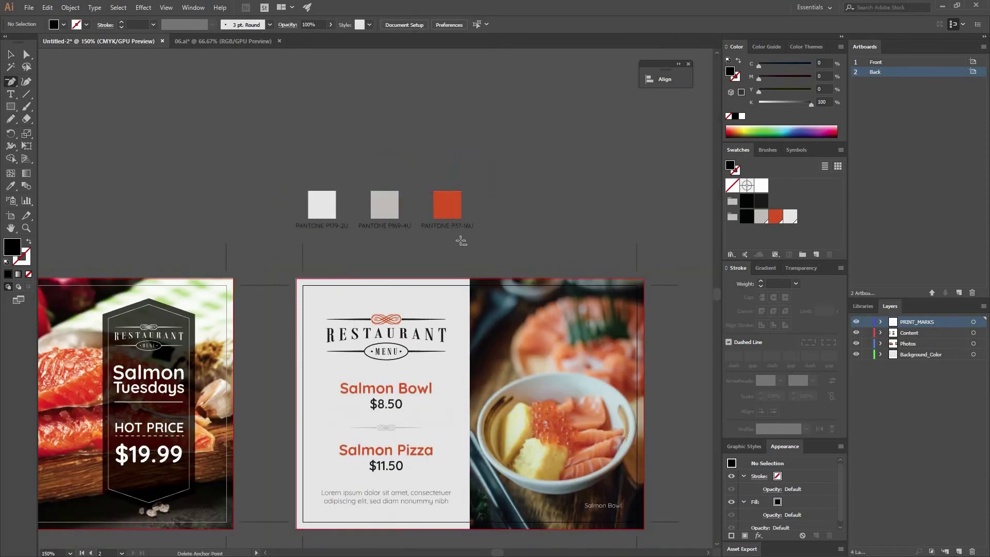
left_click_drag(449, 247, 476, 212)
left_click(509, 192)
key("Return")
key("v")
left_click_drag(483, 219, 351, 167)
left_click_drag(373, 205, 372, 196)
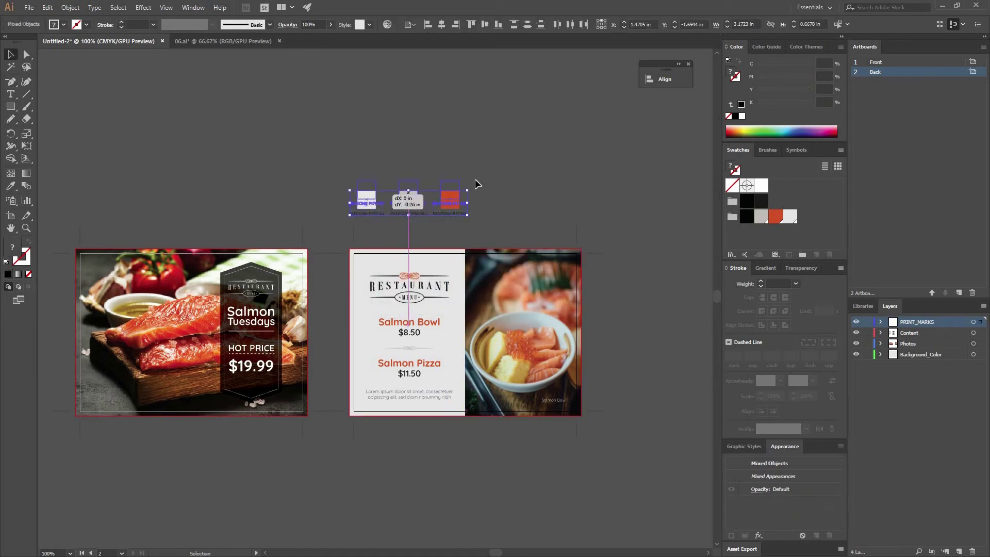
Lock the PRINT_MARKS, Photos and Background_Color layers and leave the Content layer unlocked.
left_click(474, 179)
left_click(867, 322)
left_click(867, 354)
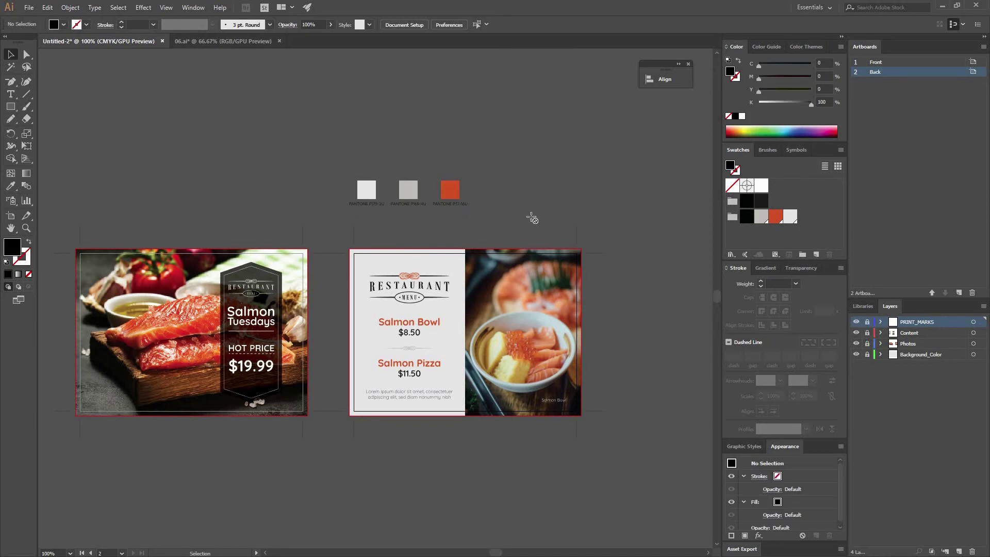
left_click(867, 333)
left_click(868, 343)
left_click(413, 365)
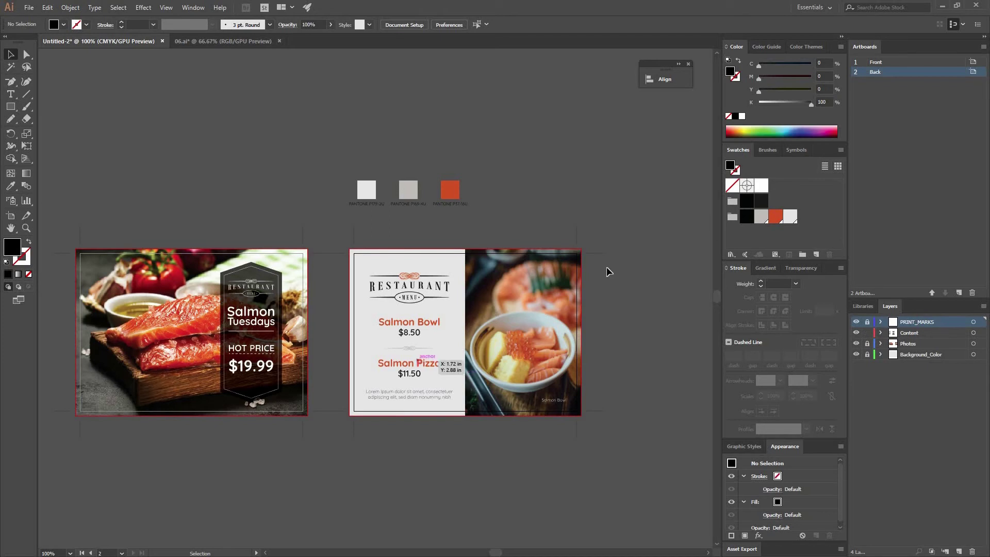
left_click(629, 286)
left_click_drag(551, 268, 582, 257)
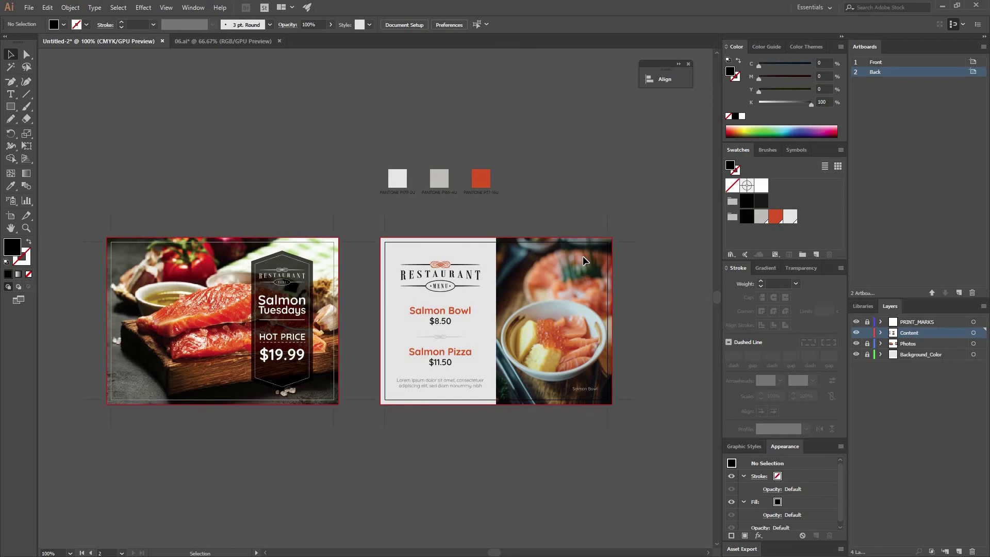
Save the document as POSTCARD in Adobe Illustrator format in the Postcard folder, replacing the existing file.
left_click(29, 7)
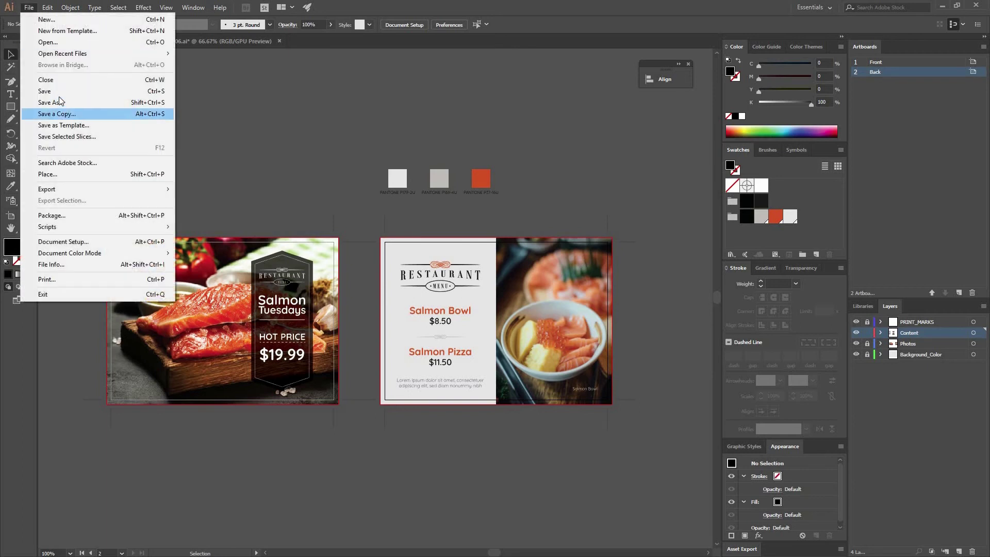
left_click(60, 94)
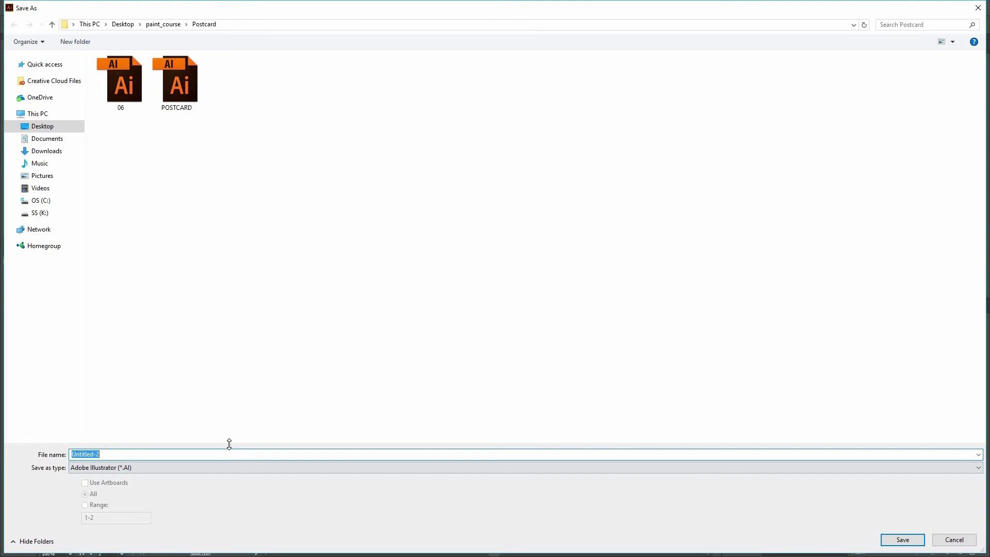
type("pOSTC")
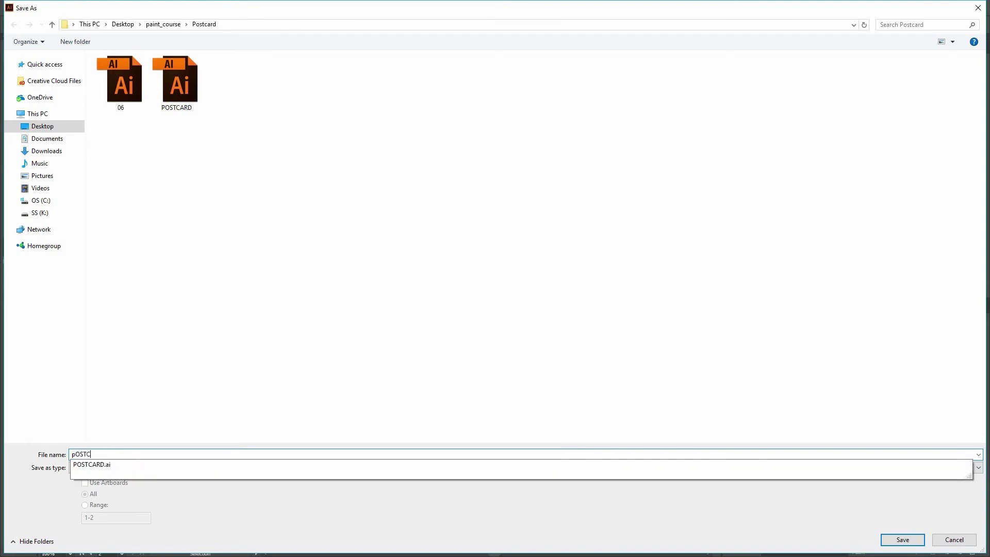
key("BackSpace")
key("BackSpace")
key("BackSpace")
key("BackSpace")
key("BackSpace")
type("Postcard")
key("Return")
key("Return")
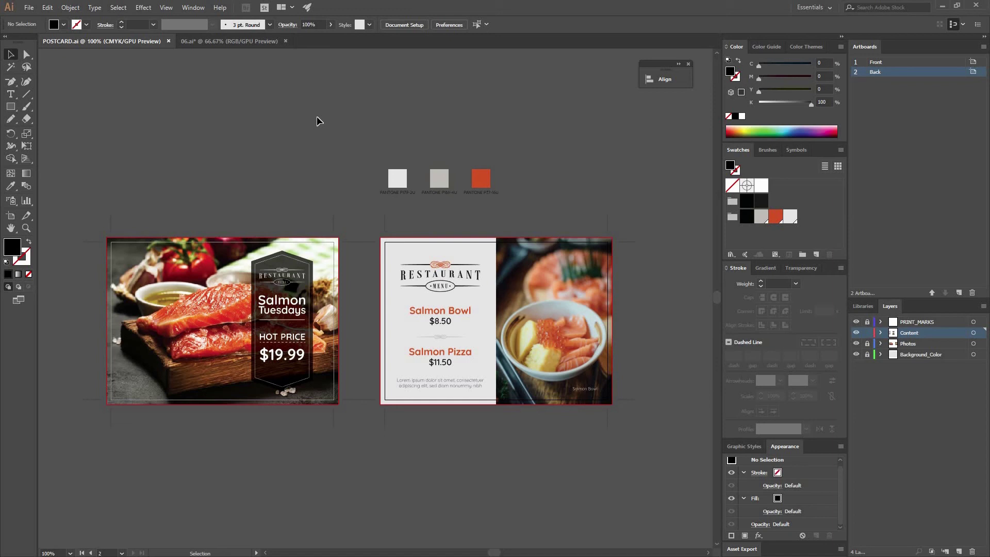
Save the document as an Adobe PDF named POSTCARD with all artboards and Preserve Illustrator Editing Capabilities turned off.
left_click(29, 9)
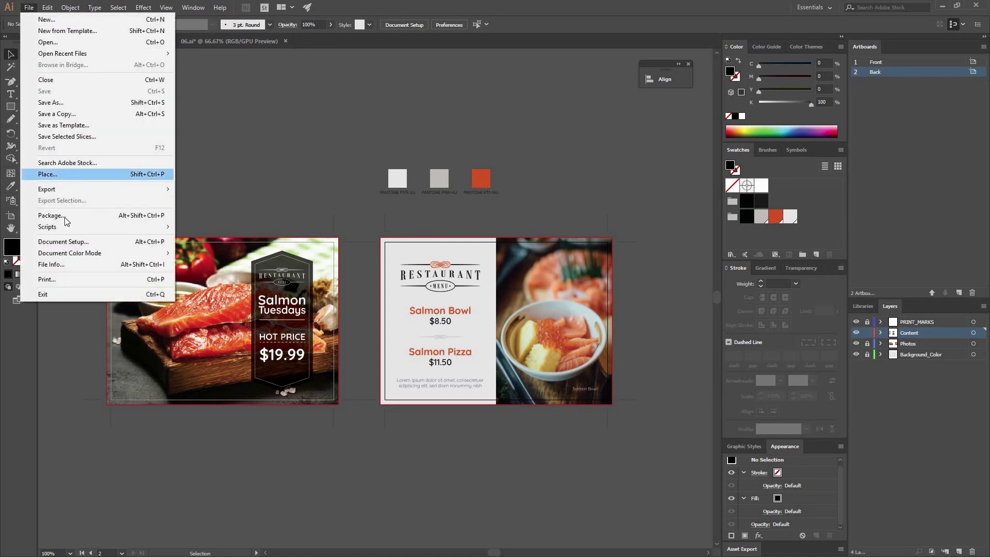
left_click(57, 103)
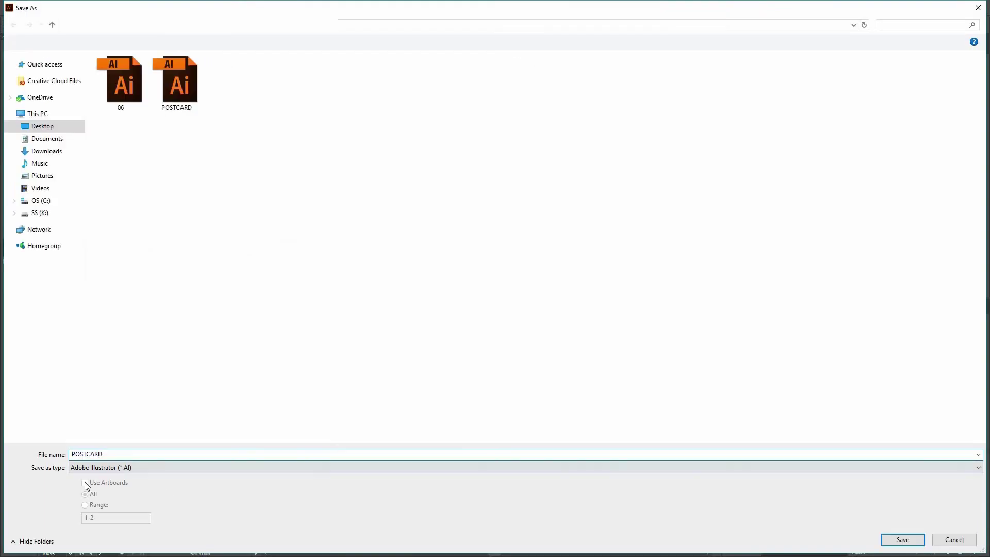
left_click(103, 467)
left_click(119, 485)
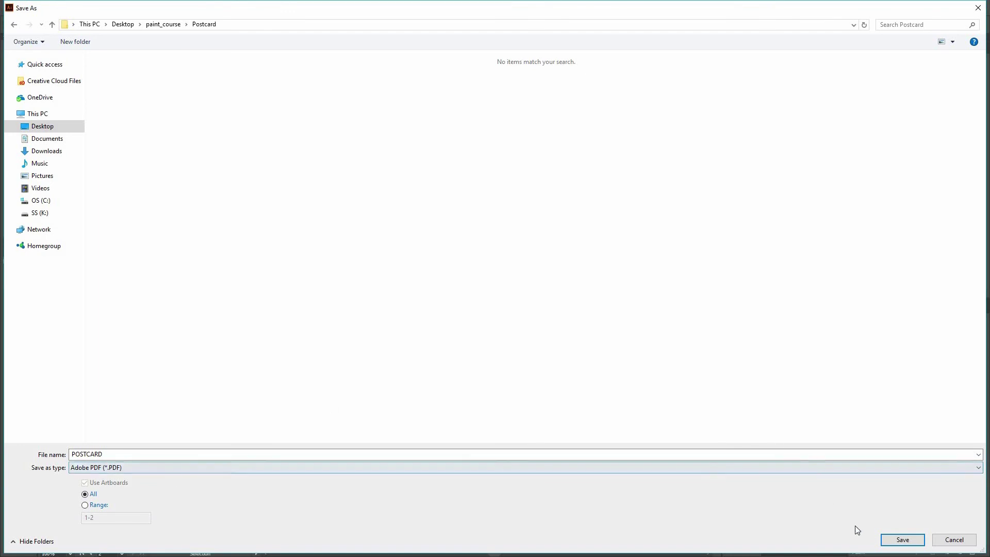
left_click(893, 544)
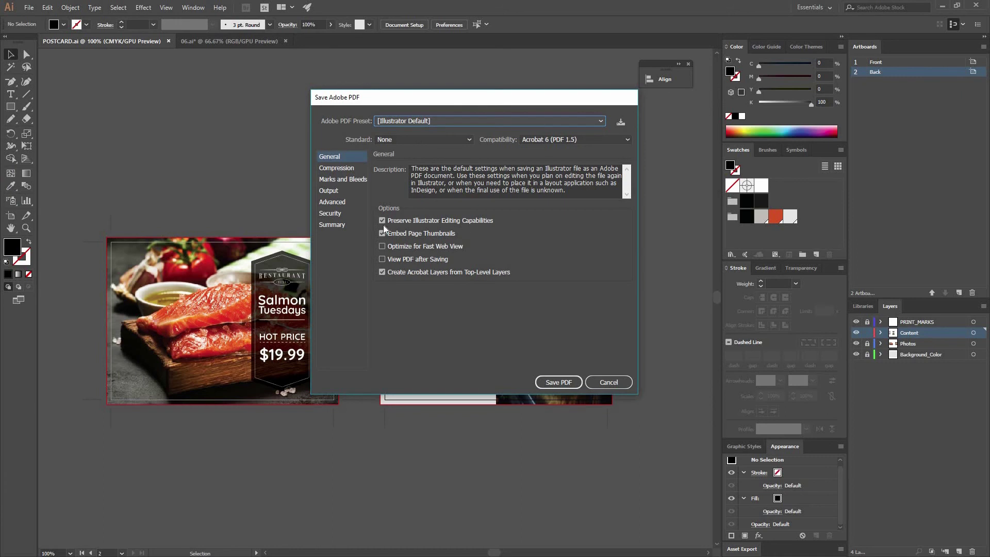
left_click(438, 221)
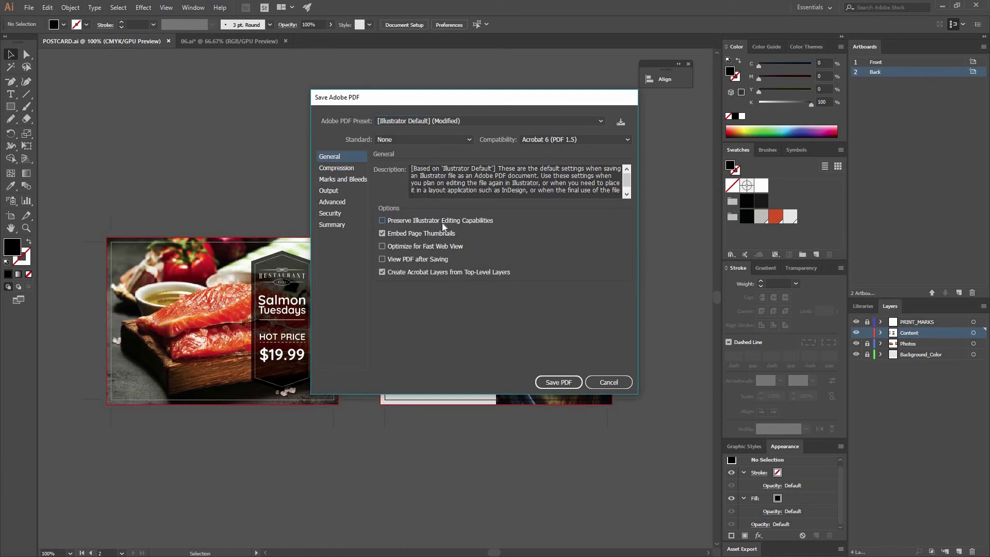
left_click(564, 383)
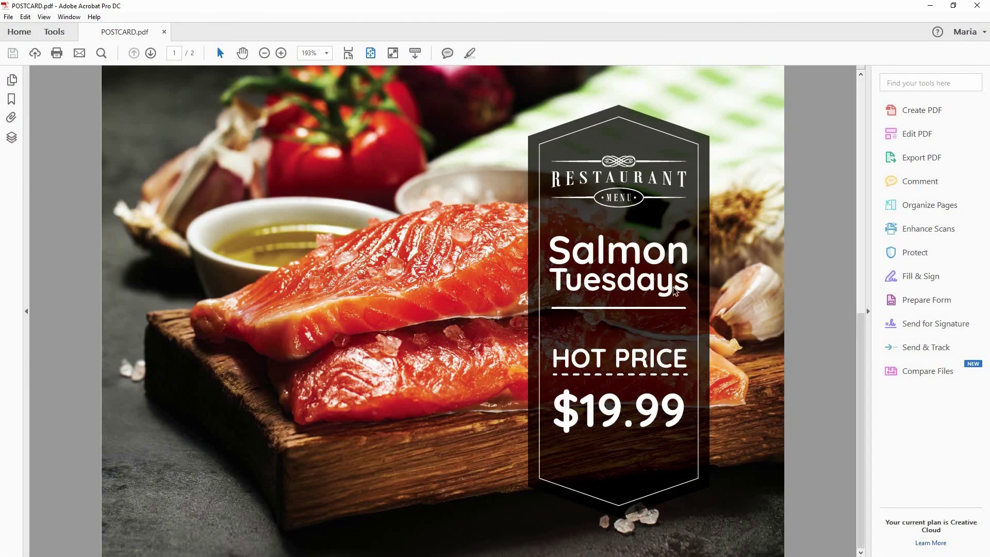
Examine both pages and the page thumbnails of POSTCARD.pdf in Adobe Acrobat, and close it to return to Illustrator.
scroll(817, 243, "down", 3)
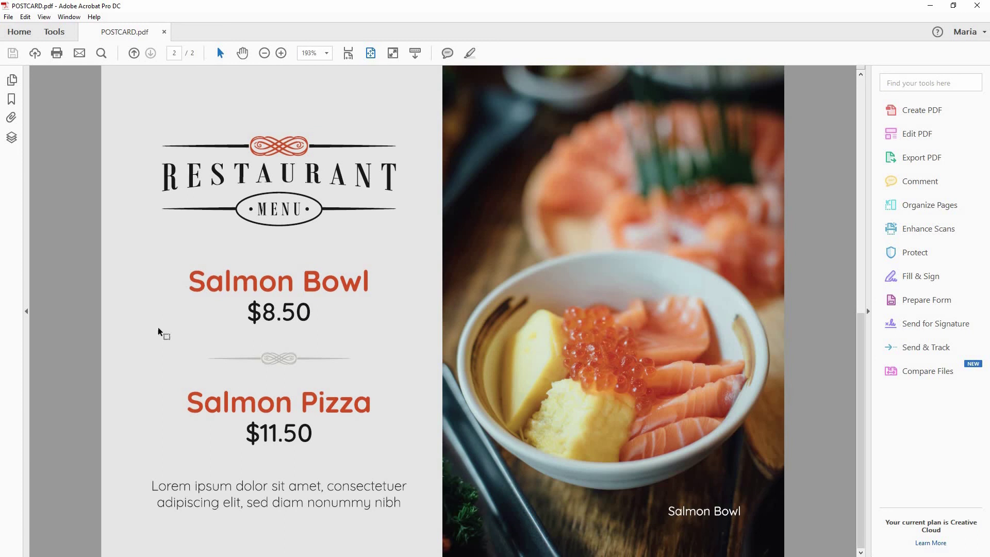
left_click(12, 81)
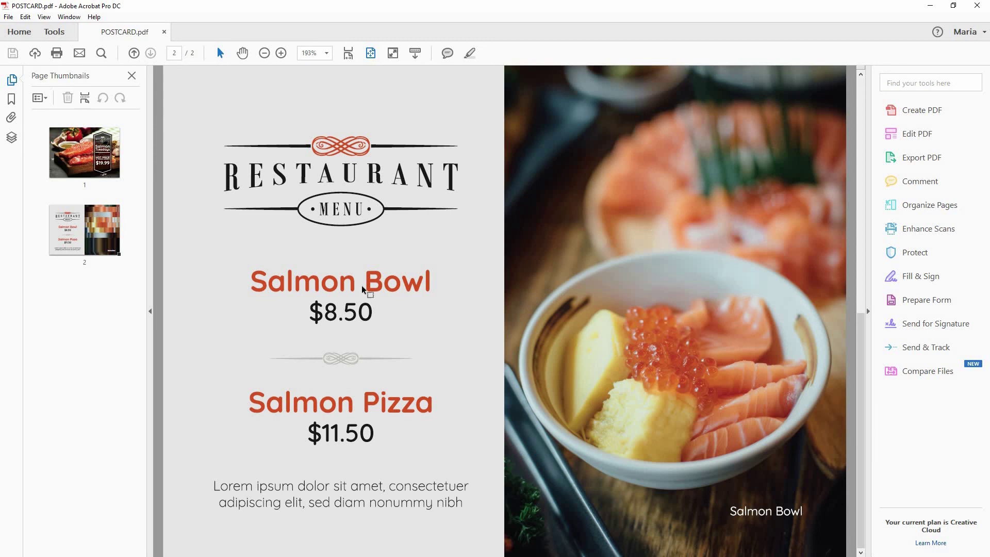
key("Left")
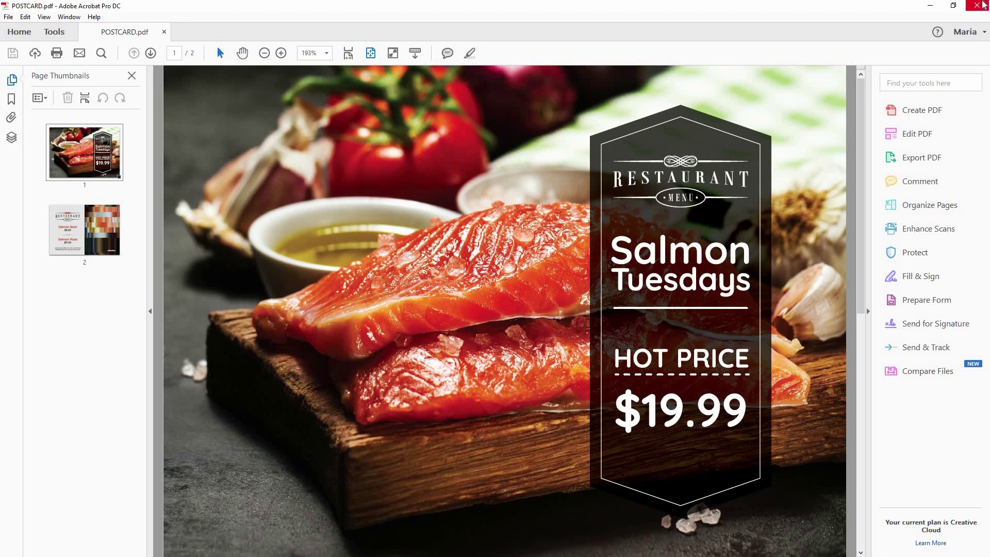
left_click(982, 5)
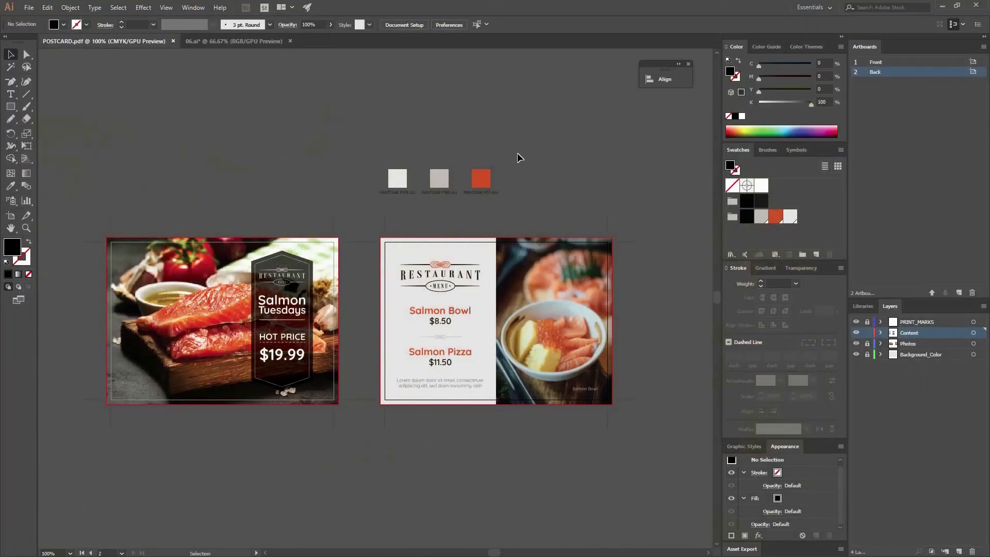